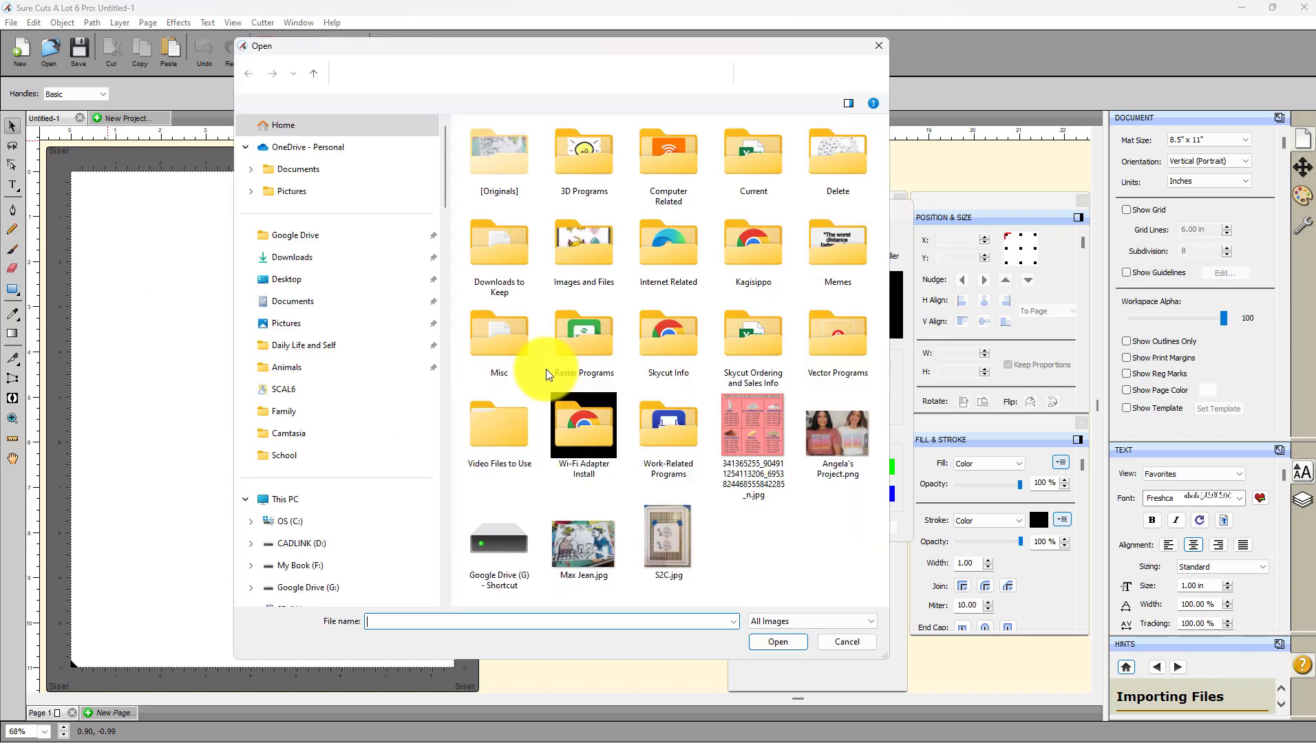
Load the photo S2C.jpg into the Scan and Cut setup and enlarge the setup window.
{"action": "left_click", "coordinate": [660, 544]}
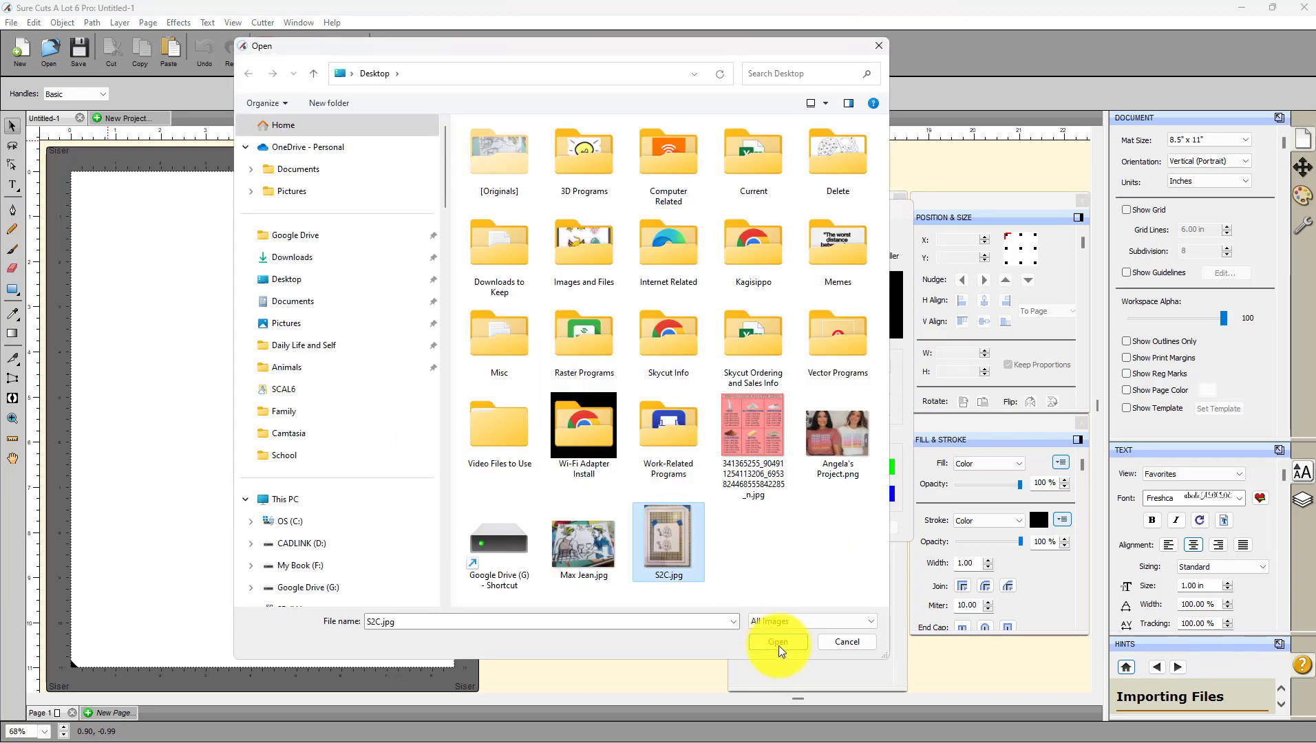
{"action": "left_click", "coordinate": [778, 642]}
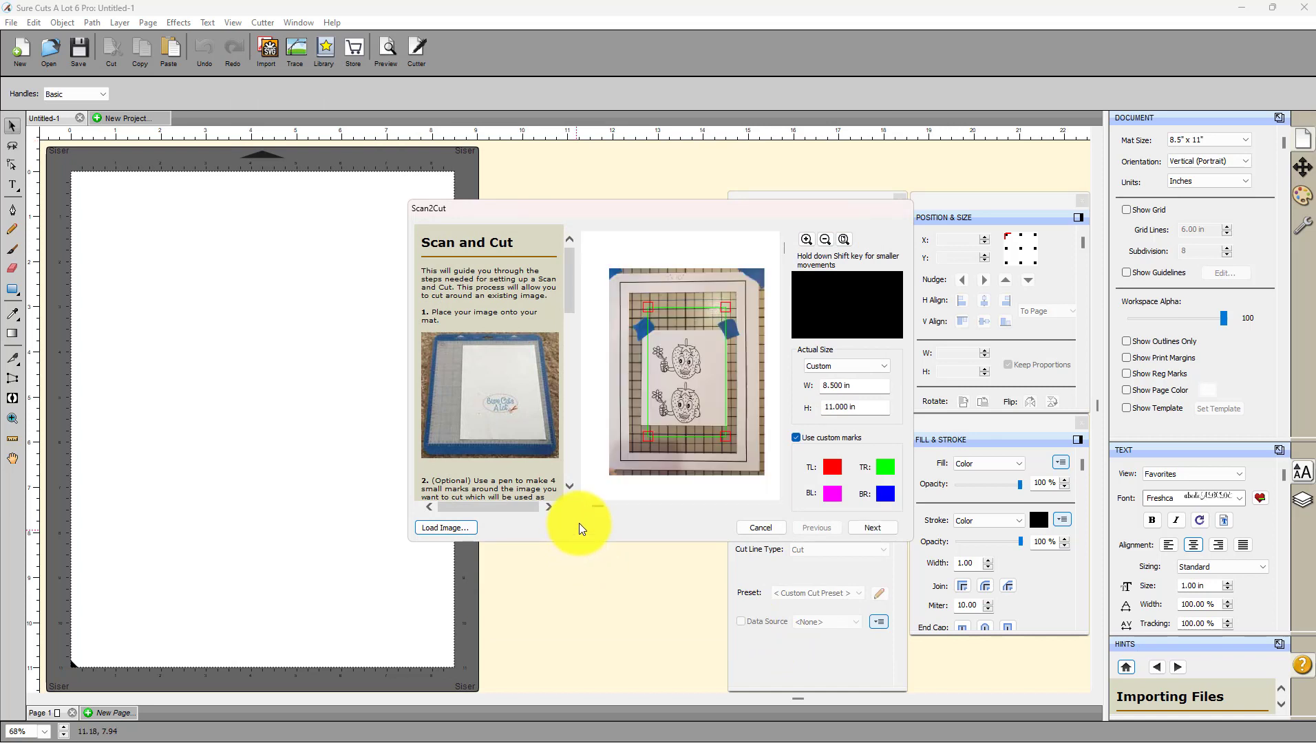
{"action": "left_click_drag", "start_coordinate": [621, 208], "coordinate": [254, 64]}
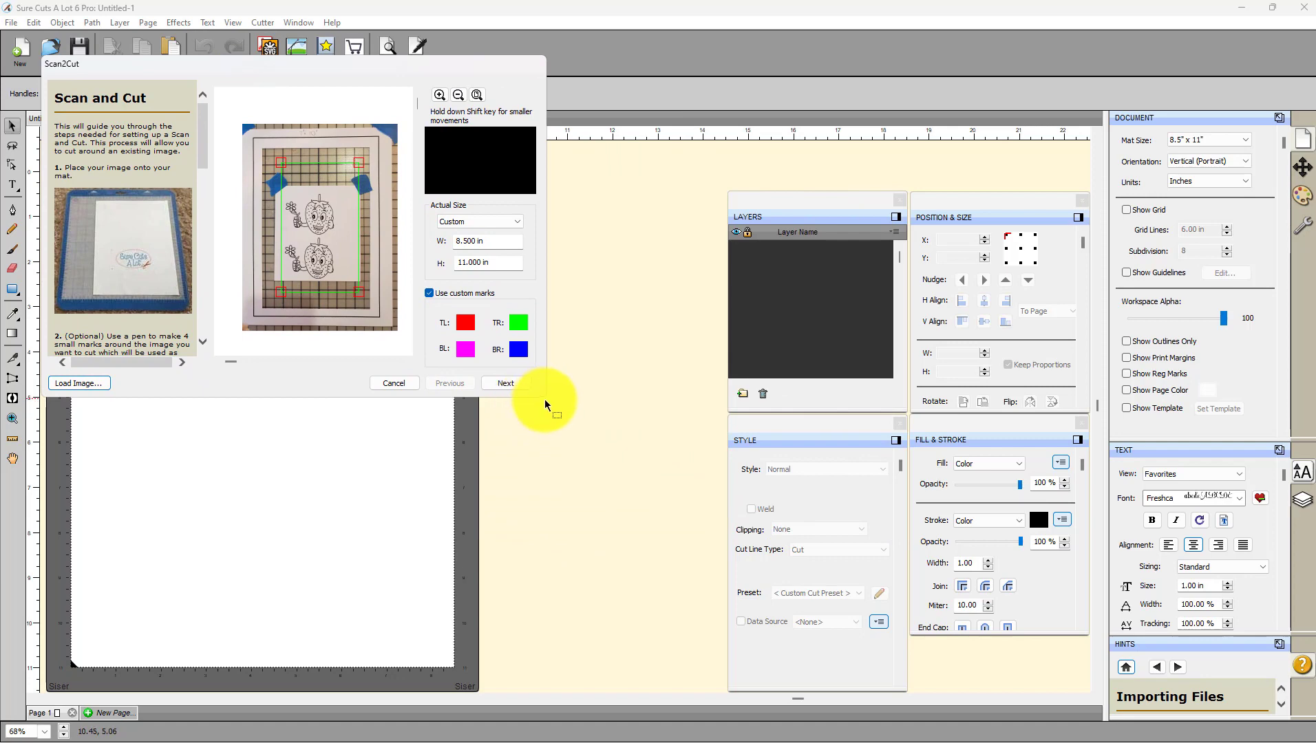
{"action": "mouse_move", "coordinate": [544, 399]}
{"action": "left_mouse_down"}
{"action": "mouse_move", "coordinate": [770, 613]}
{"action": "mouse_move", "coordinate": [673, 538]}
{"action": "mouse_move", "coordinate": [539, 396]}
{"action": "left_mouse_up"}
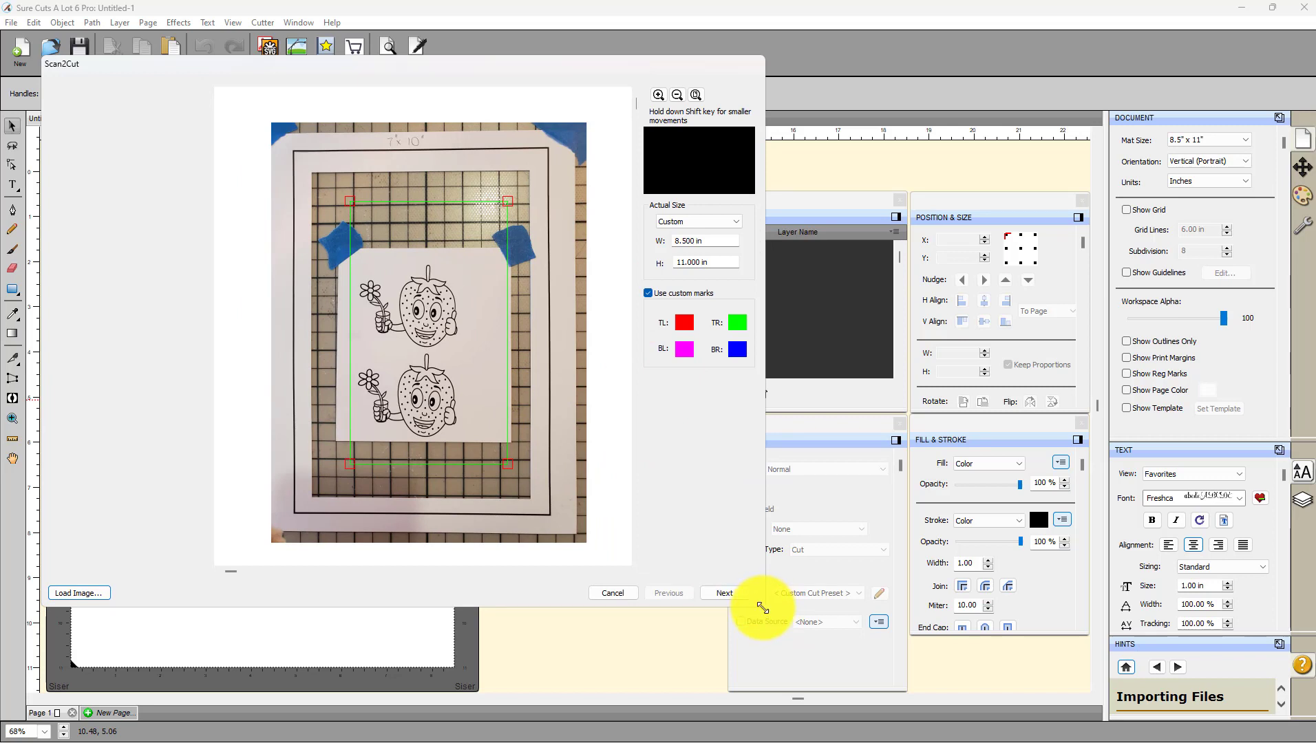
{"action": "left_click_drag", "start_coordinate": [786, 637], "coordinate": [852, 697]}
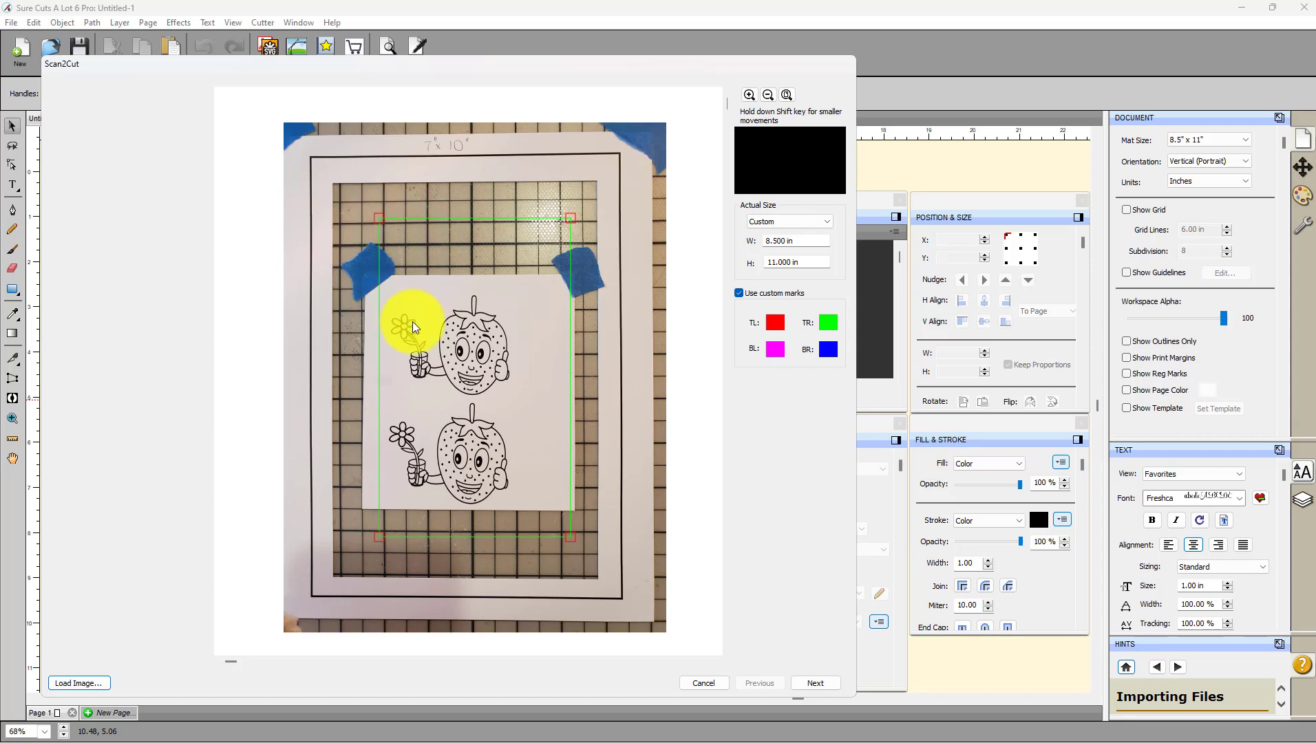
Place the four registration marks on the corners of the black 7 x 10 inch frame in the photo.
{"action": "left_click_drag", "start_coordinate": [381, 218], "coordinate": [313, 163]}
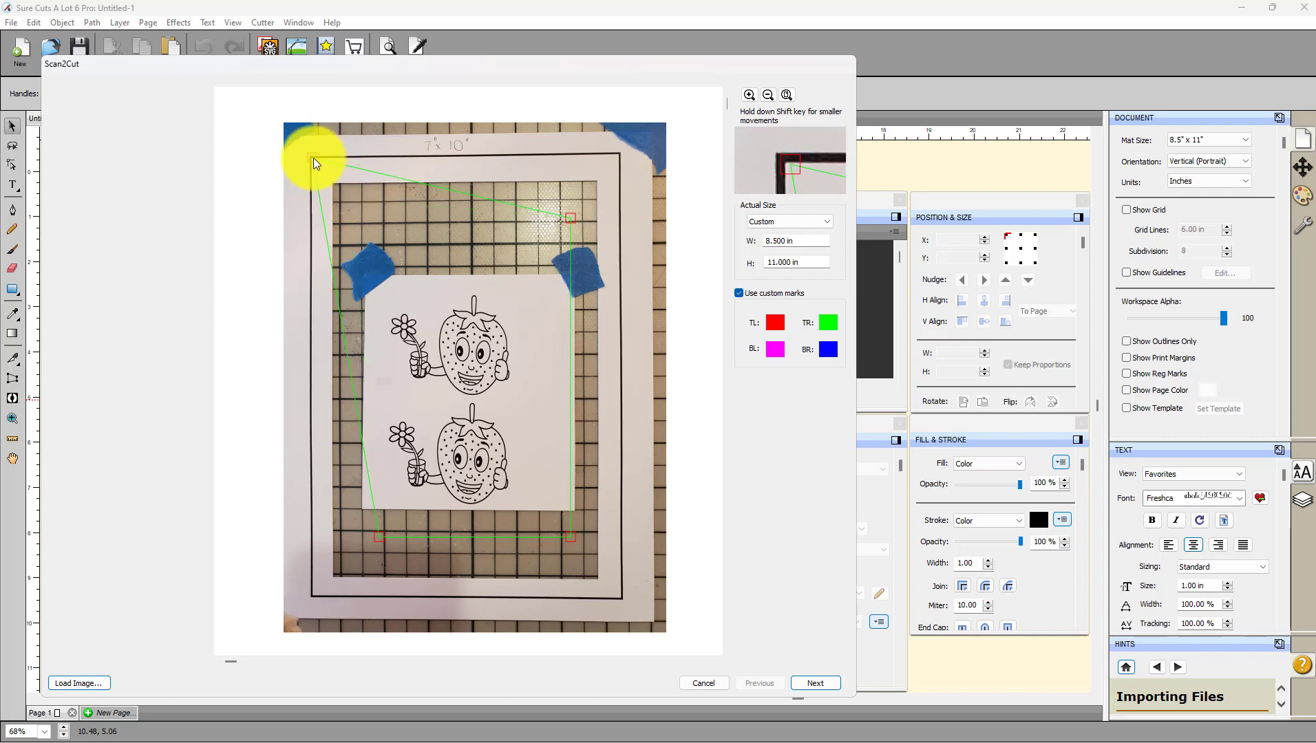
{"action": "left_click", "coordinate": [575, 215]}
{"action": "left_click_drag", "start_coordinate": [613, 164], "coordinate": [619, 151]}
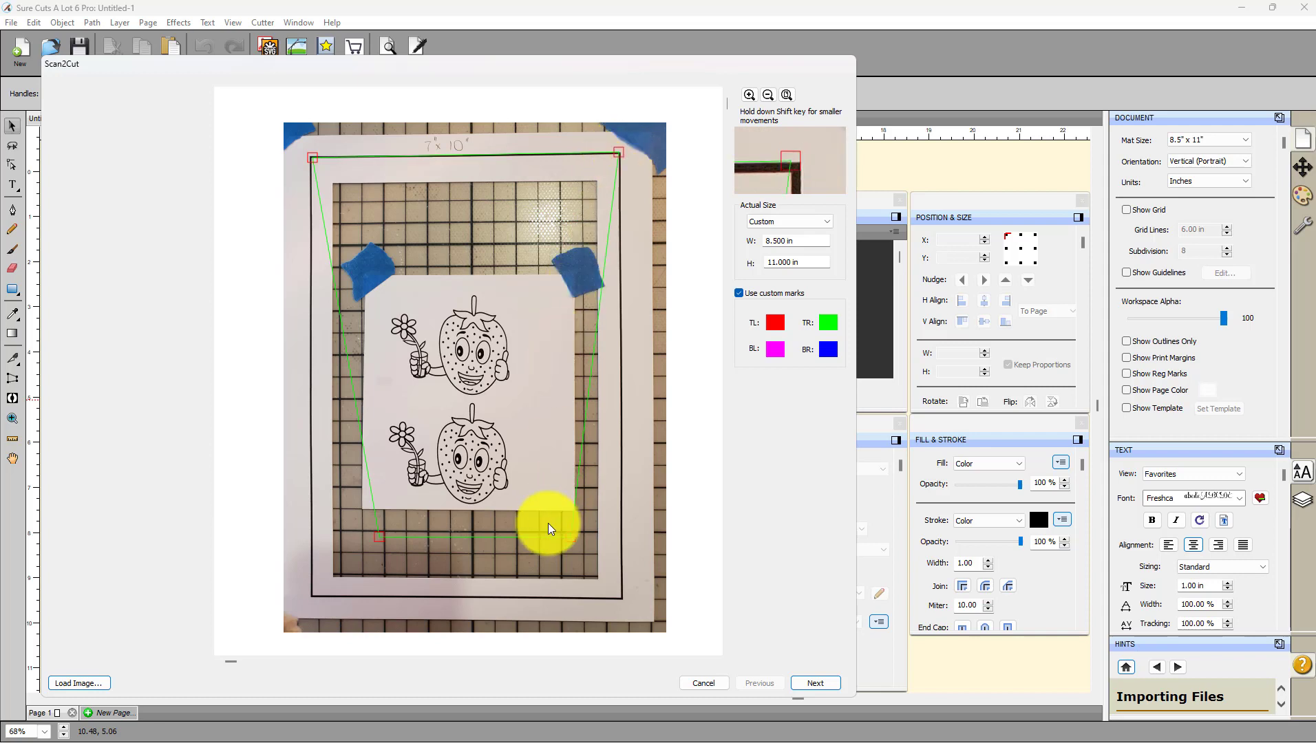
{"action": "left_click_drag", "start_coordinate": [567, 539], "coordinate": [619, 596]}
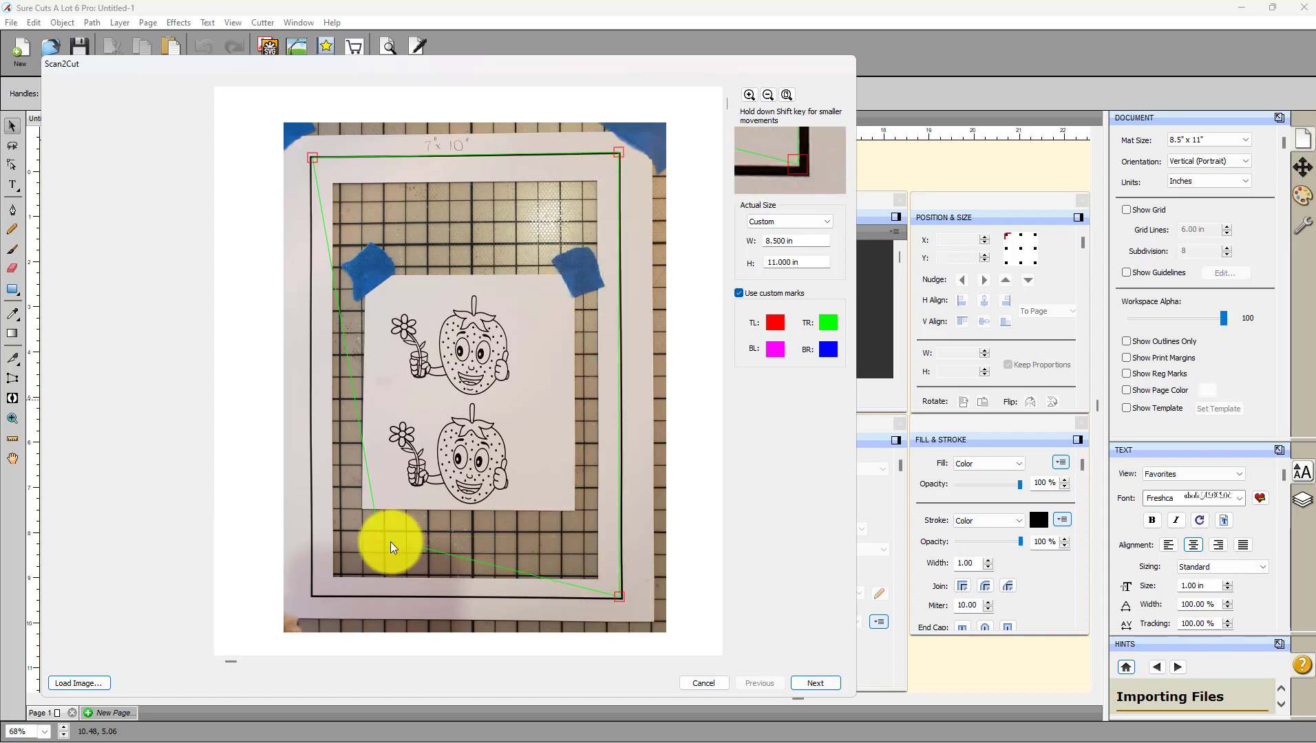
{"action": "left_click_drag", "start_coordinate": [383, 535], "coordinate": [314, 594]}
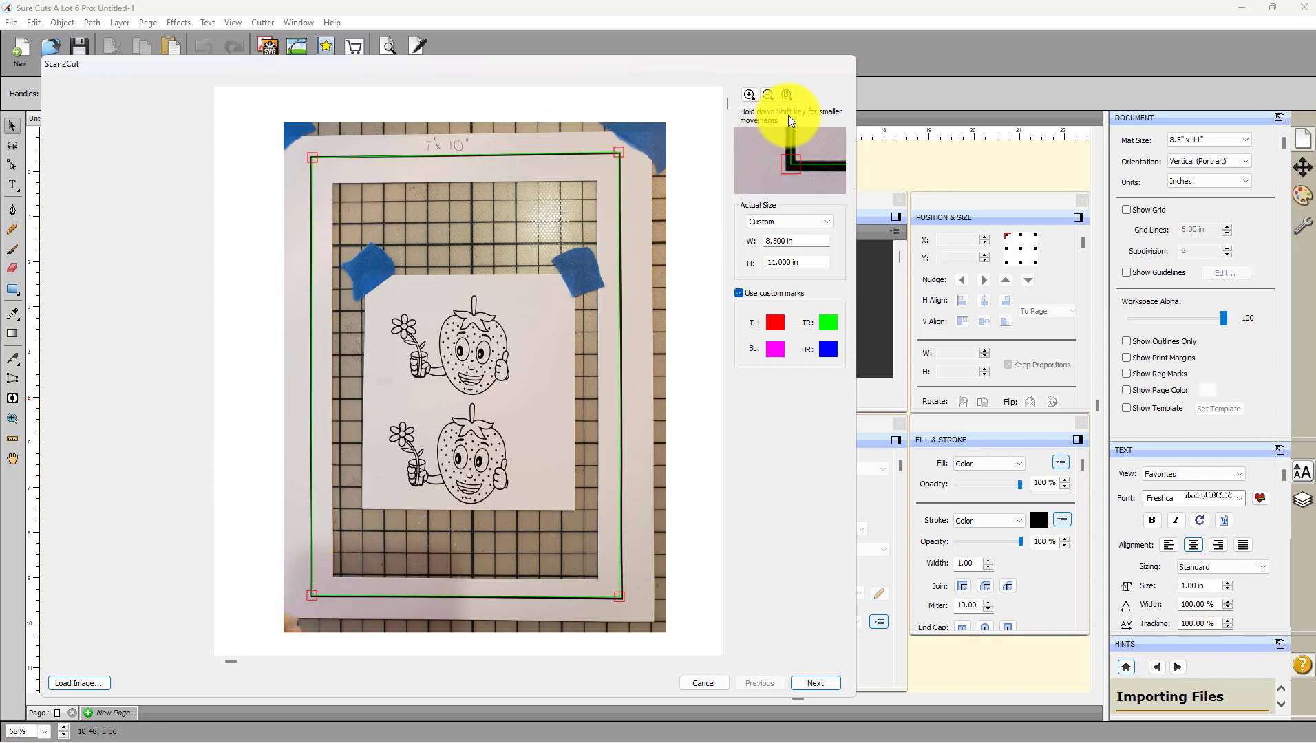
Fine-tune the upper-left and upper-right marks onto the centre of the frame line's corners in a magnified view.
{"action": "left_click", "coordinate": [749, 95]}
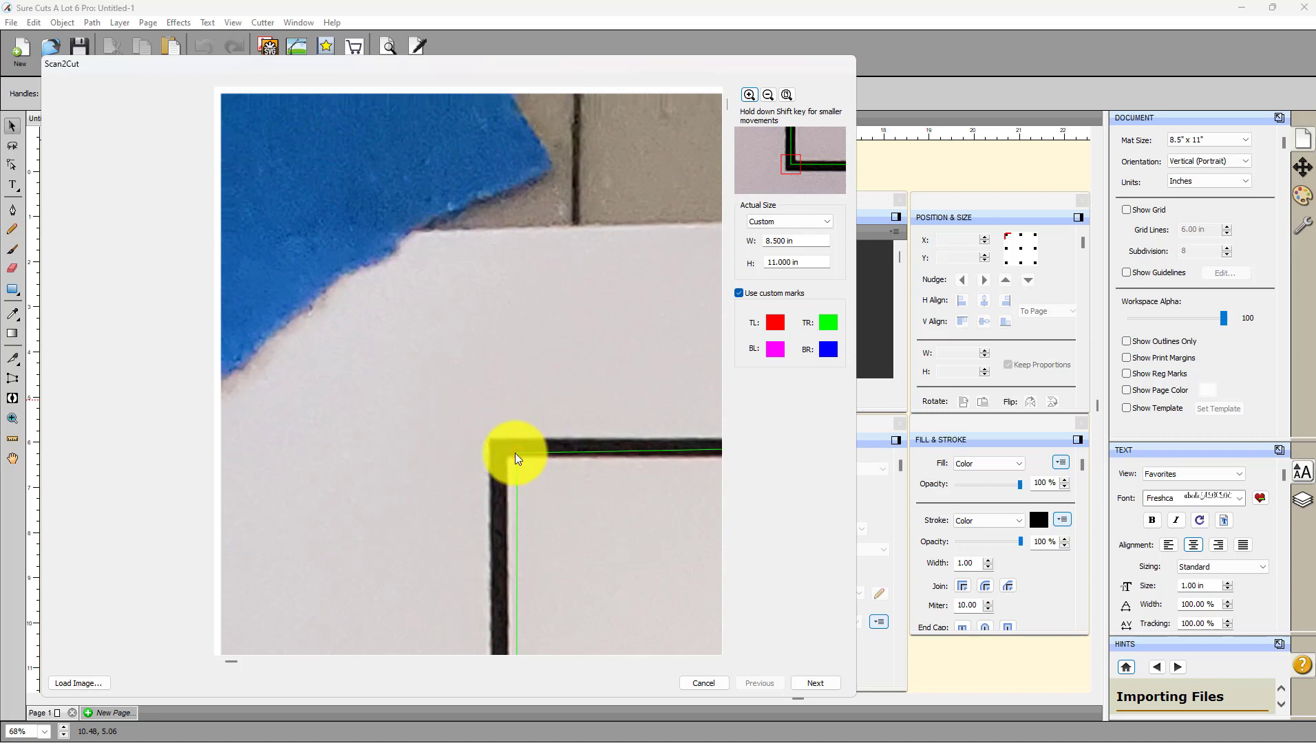
{"action": "left_click_drag", "start_coordinate": [516, 453], "coordinate": [507, 450]}
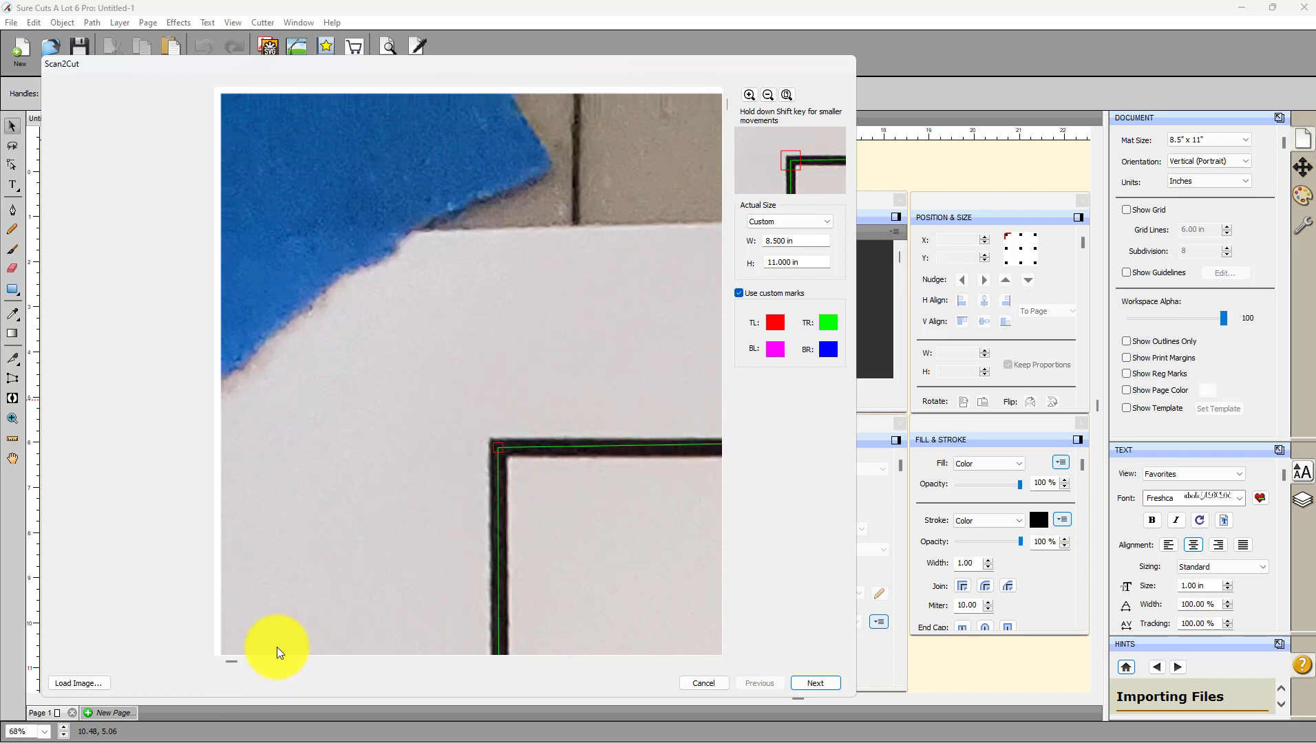
{"action": "left_click_drag", "start_coordinate": [229, 659], "coordinate": [649, 656]}
{"action": "left_click_drag", "start_coordinate": [600, 404], "coordinate": [608, 399]}
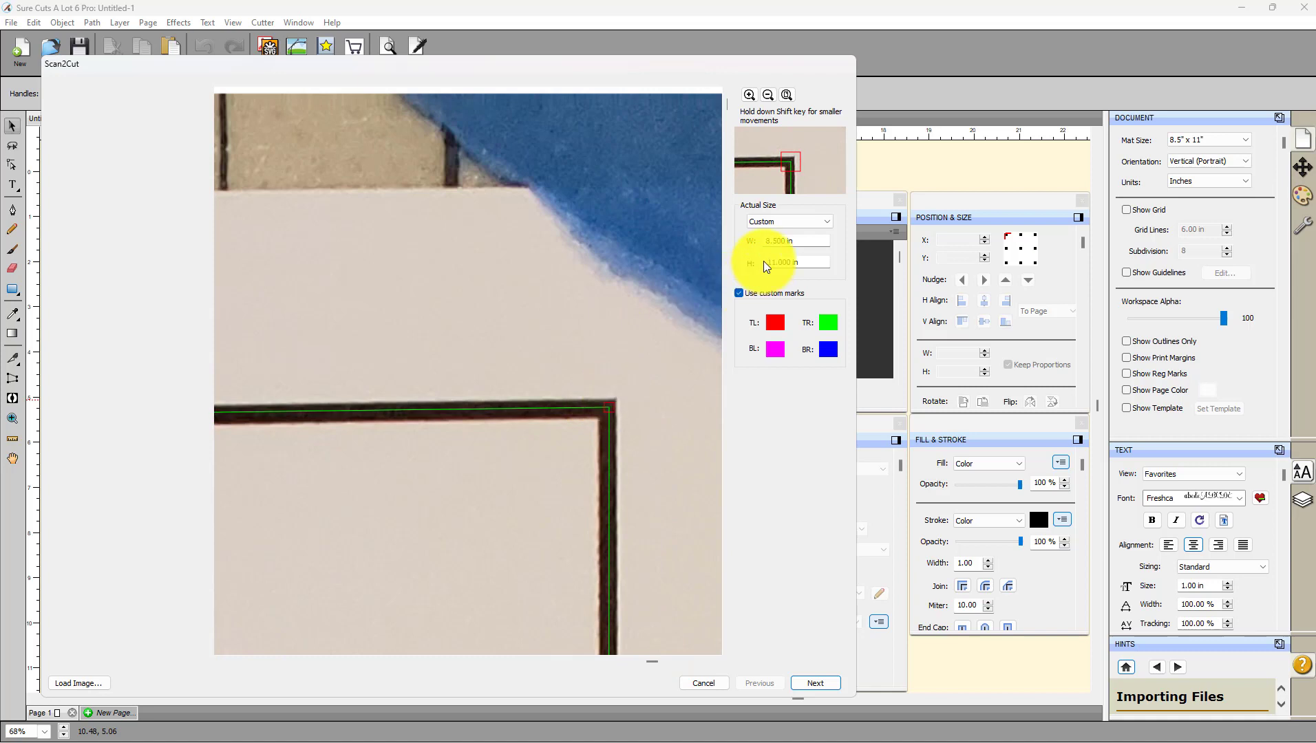
Disable custom marks and set the actual size to 7 in wide by 10 in high.
{"action": "left_click", "coordinate": [738, 293]}
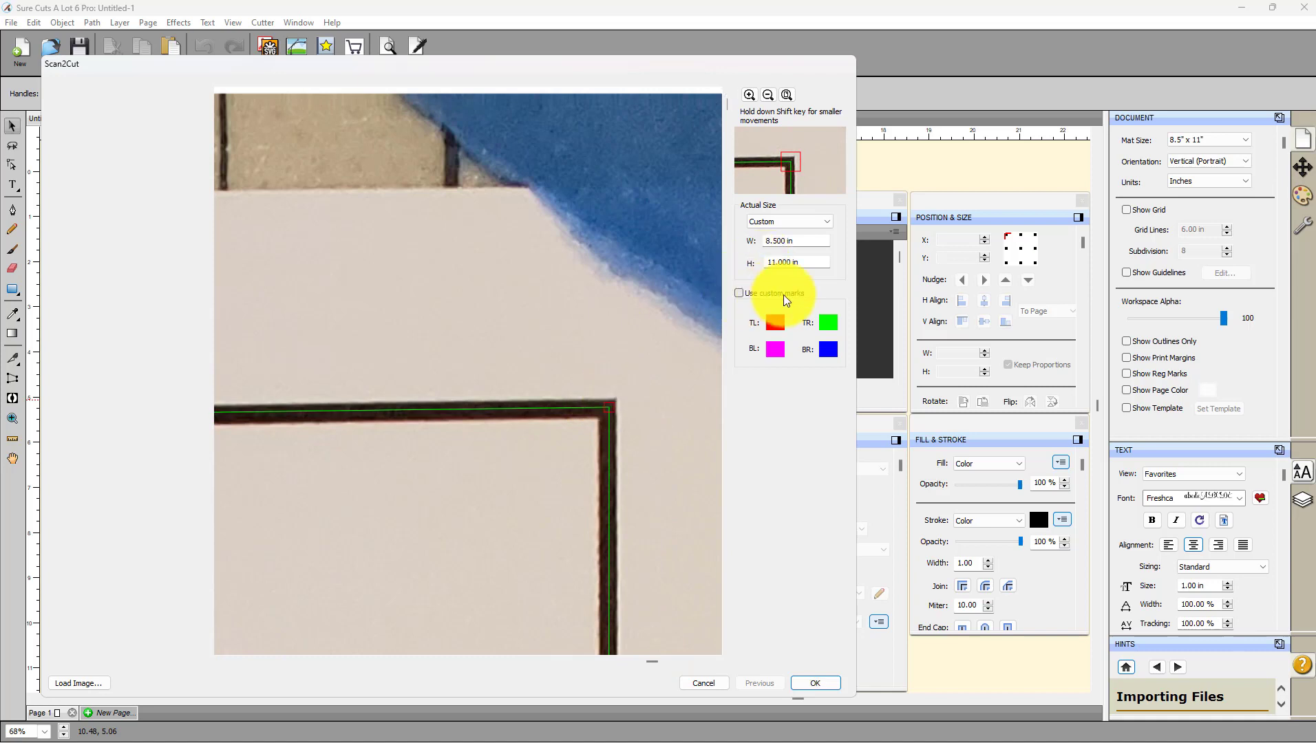
{"action": "double_click", "coordinate": [793, 243]}
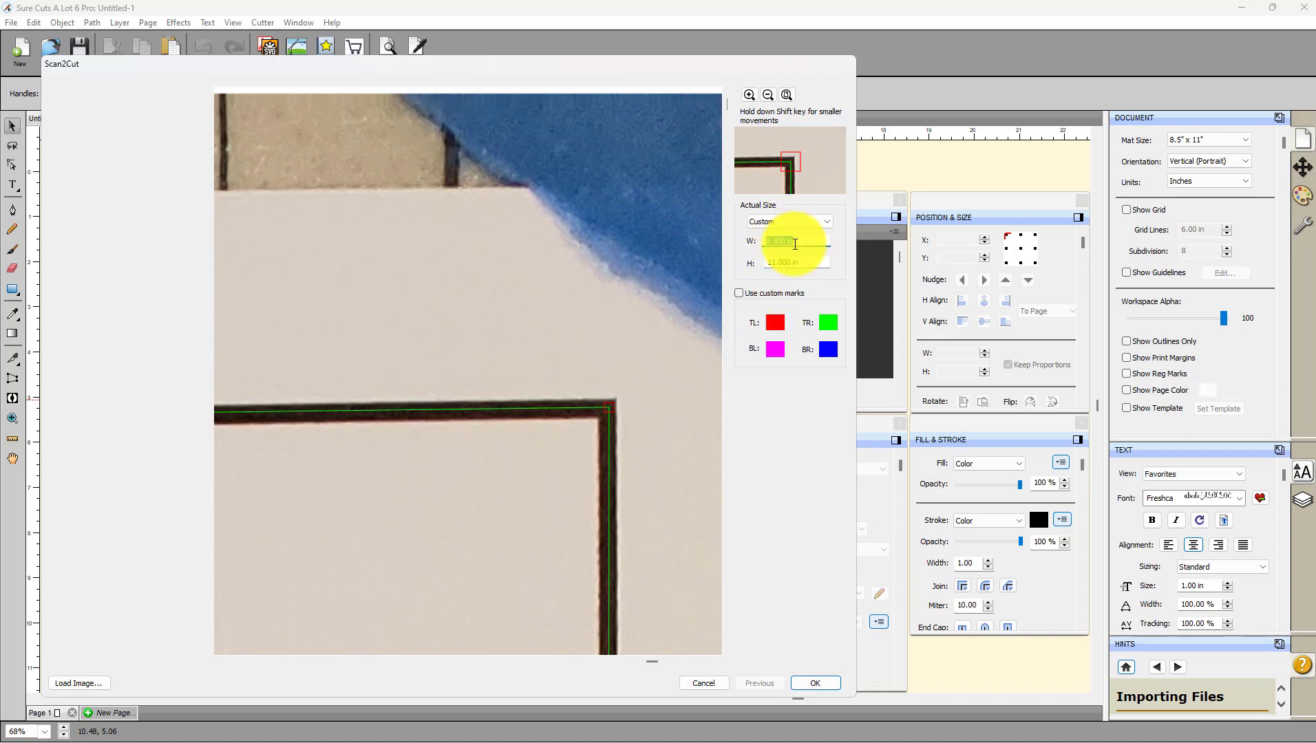
{"action": "type", "text": "7"}
{"action": "key", "text": "Tab"}
{"action": "type", "text": "1"}
{"action": "key", "text": "Tab"}
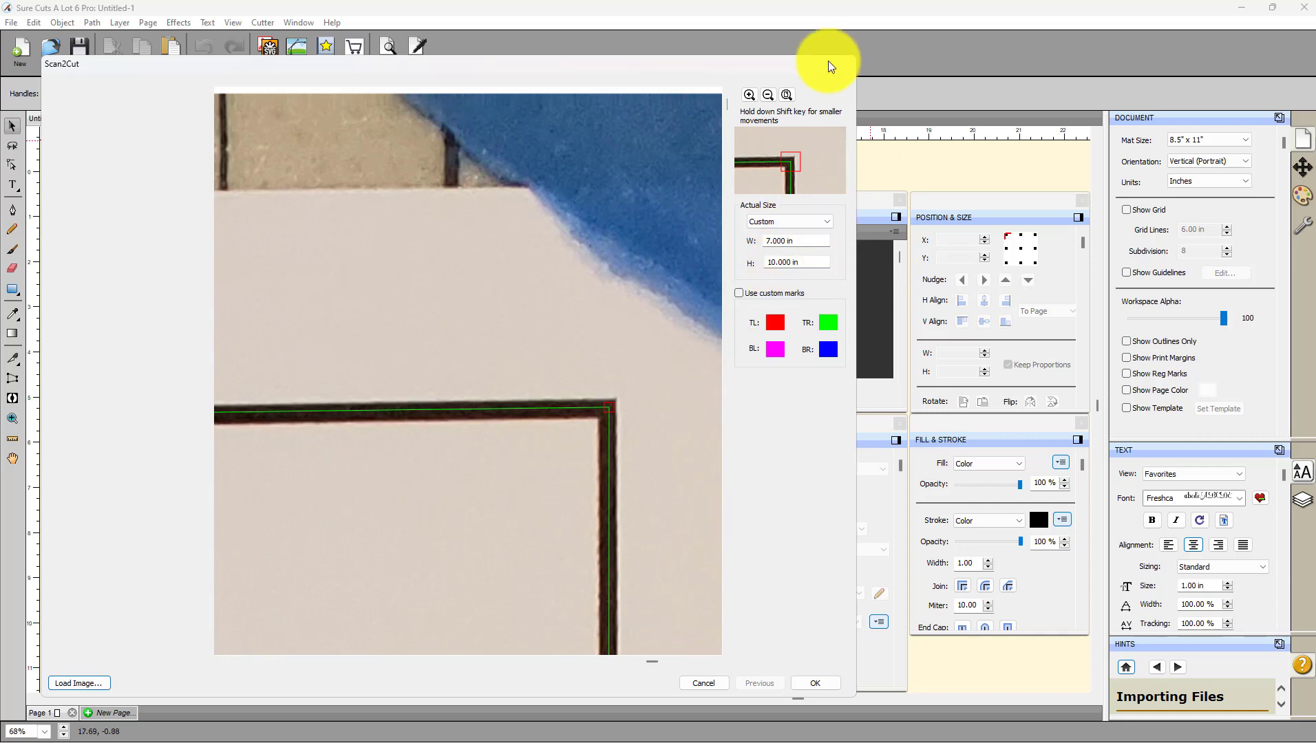
Recheck the whole frame outline and readjust the upper-right mark to the centre of the line's corner.
{"action": "left_click", "coordinate": [787, 94]}
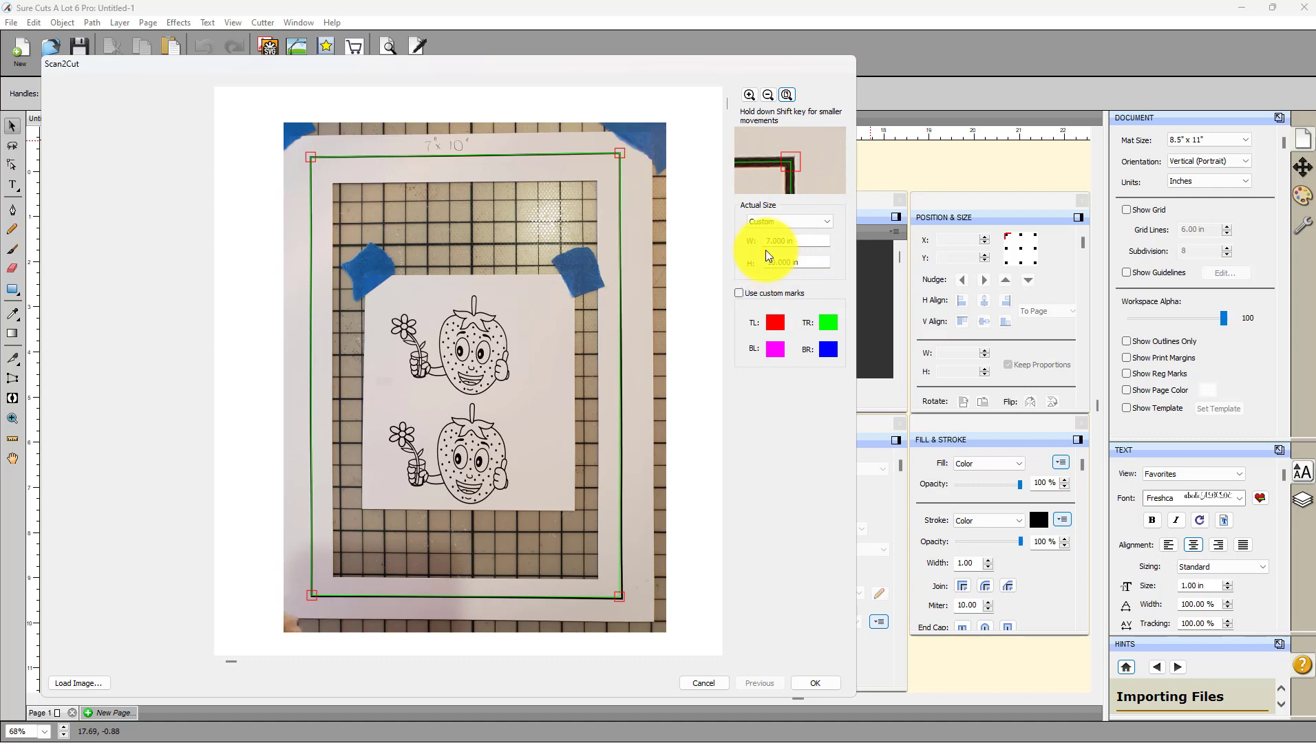
{"action": "left_click", "coordinate": [748, 95]}
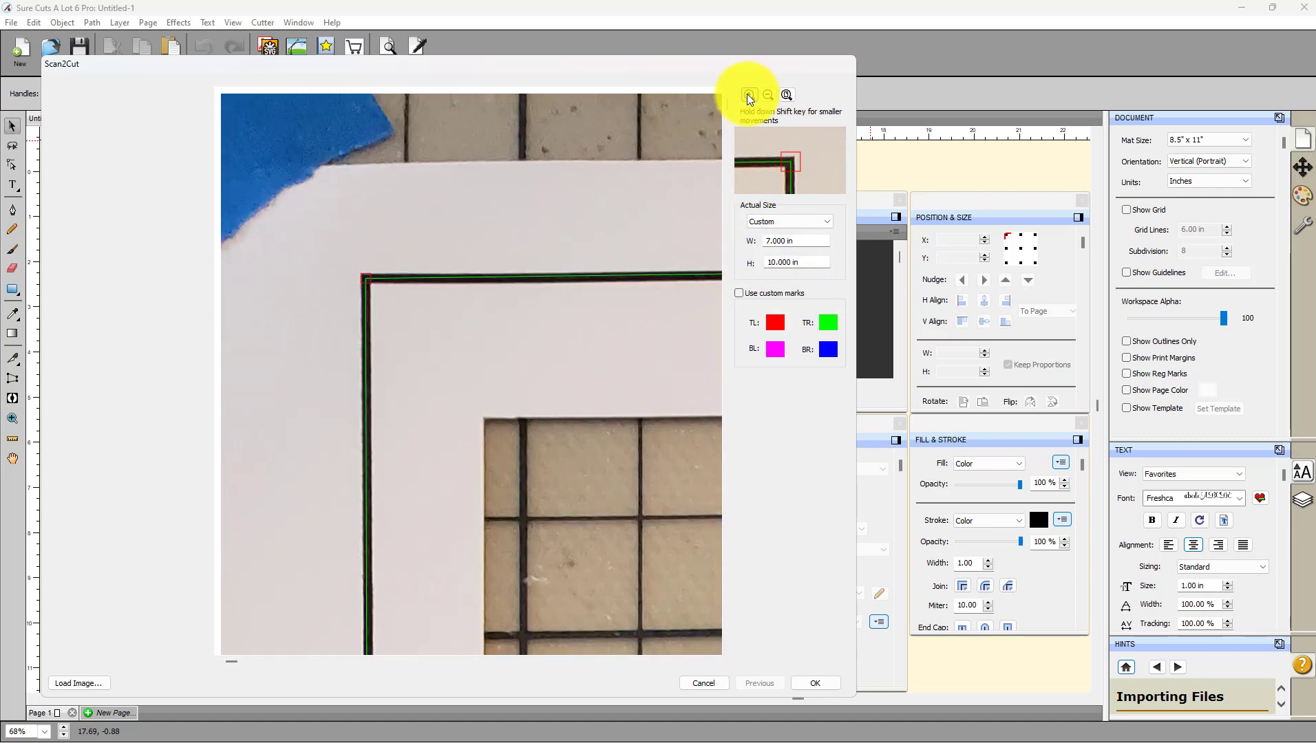
{"action": "left_click_drag", "start_coordinate": [229, 660], "coordinate": [678, 731]}
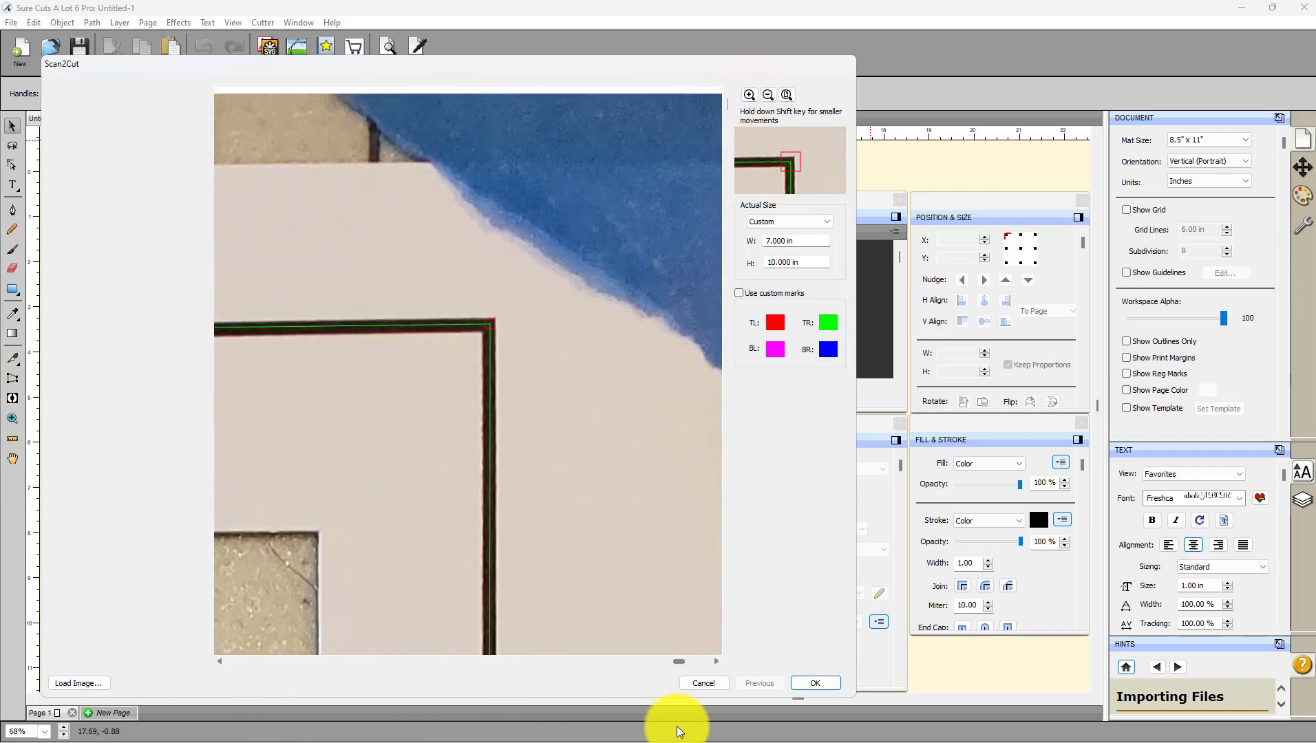
{"action": "left_click", "coordinate": [748, 96]}
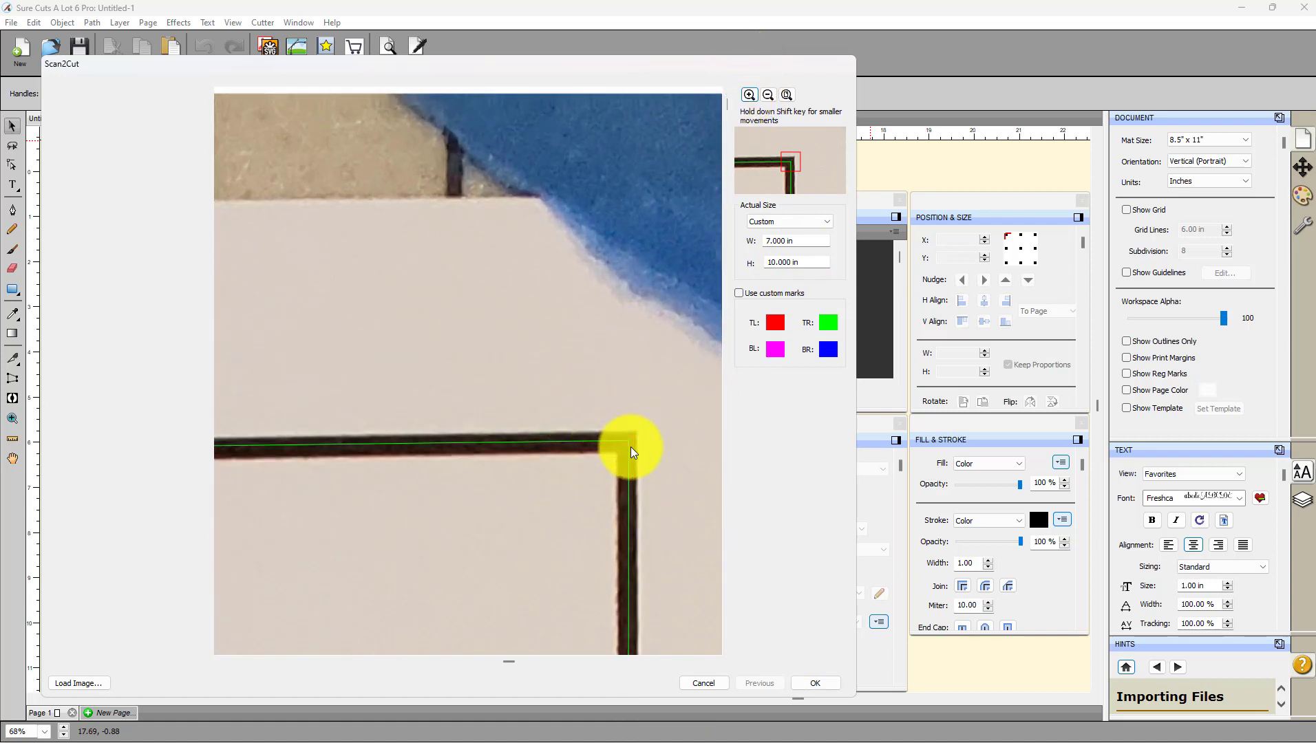
{"action": "left_click_drag", "start_coordinate": [629, 440], "coordinate": [628, 442]}
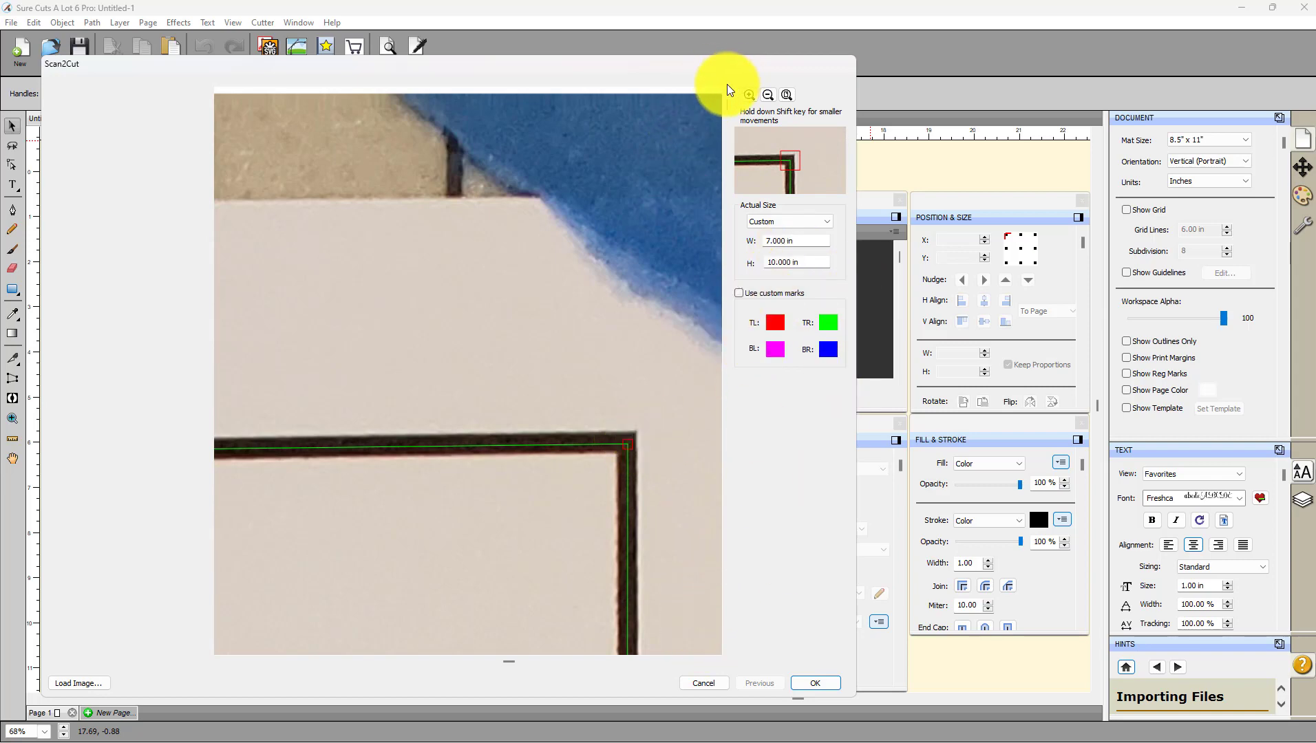
Align the lower-right mark with the centre of the frame line's corner.
{"action": "left_click_drag", "start_coordinate": [724, 104], "coordinate": [705, 608]}
{"action": "left_click_drag", "start_coordinate": [510, 664], "coordinate": [676, 683]}
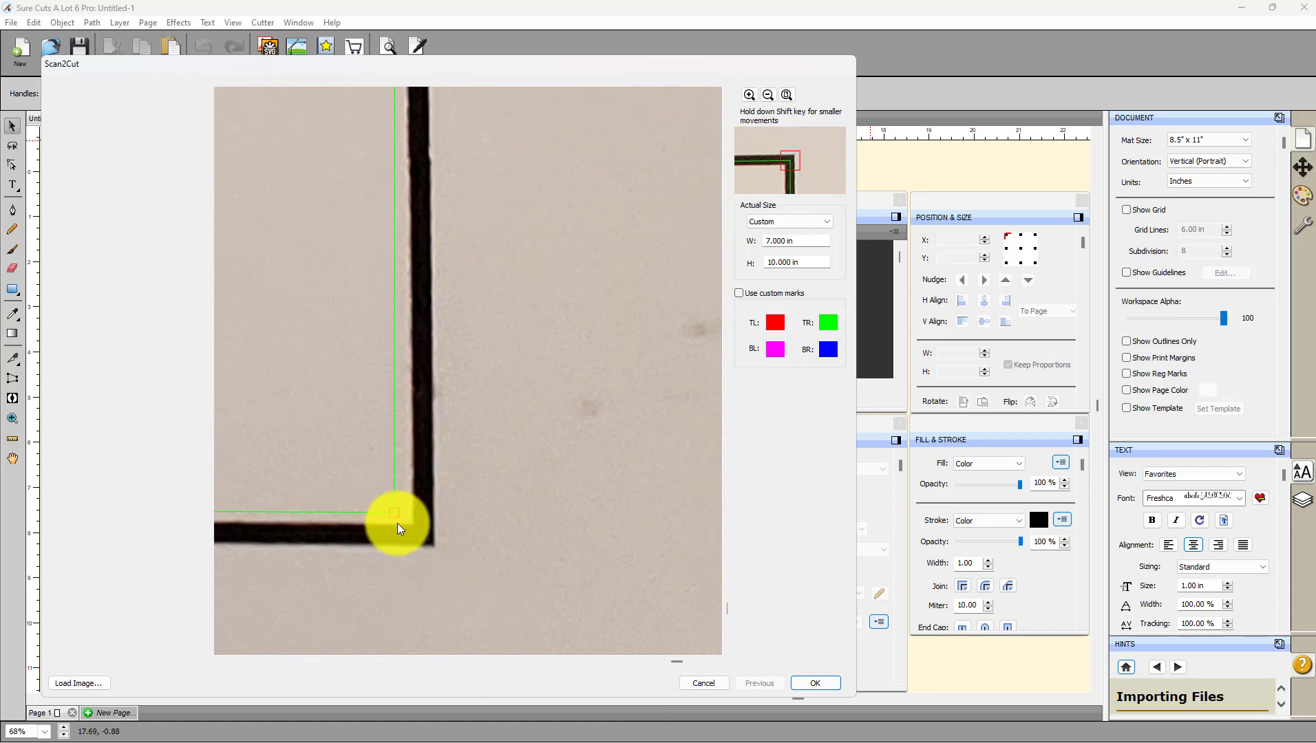
{"action": "left_click_drag", "start_coordinate": [397, 516], "coordinate": [423, 538]}
Align the lower-left mark with the centre of the frame line's corner and accept the scan setup.
{"action": "left_click_drag", "start_coordinate": [677, 661], "coordinate": [236, 632]}
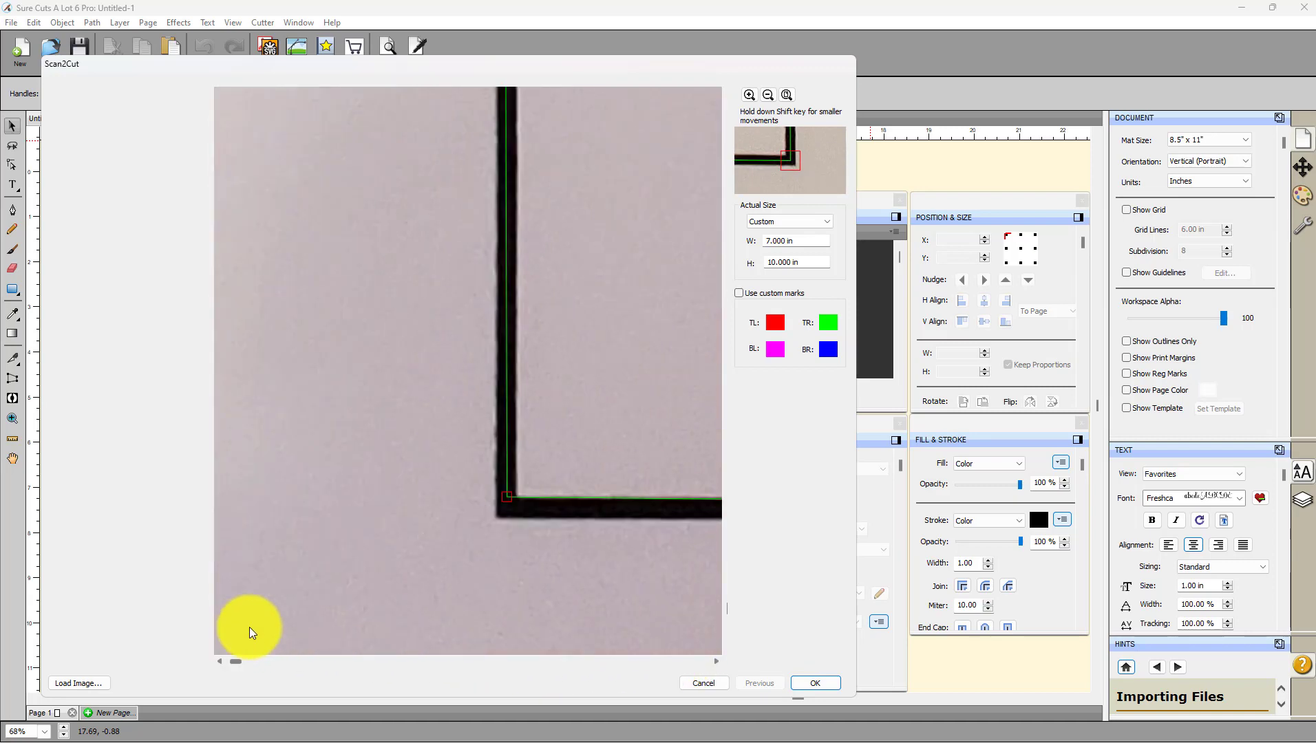
{"action": "left_click", "coordinate": [503, 497]}
{"action": "left_click_drag", "start_coordinate": [496, 507], "coordinate": [508, 502]}
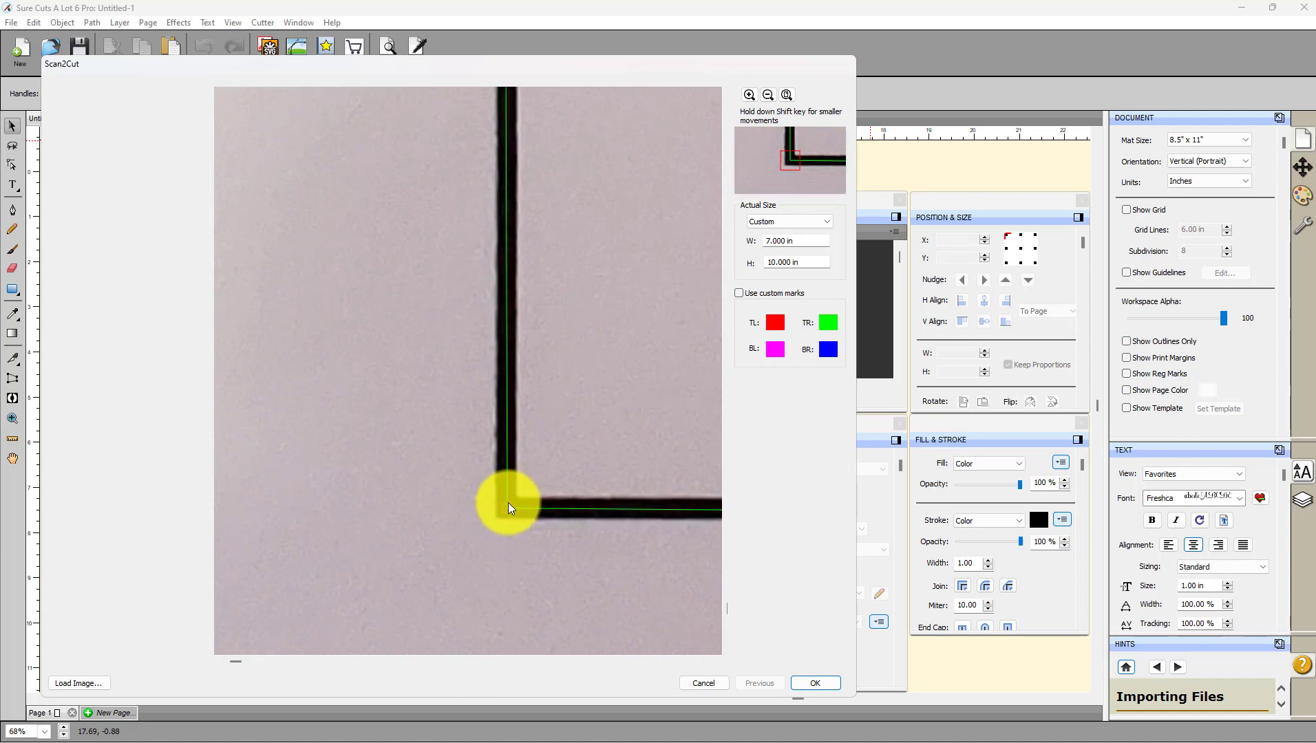
{"action": "left_click_drag", "start_coordinate": [508, 502], "coordinate": [508, 502]}
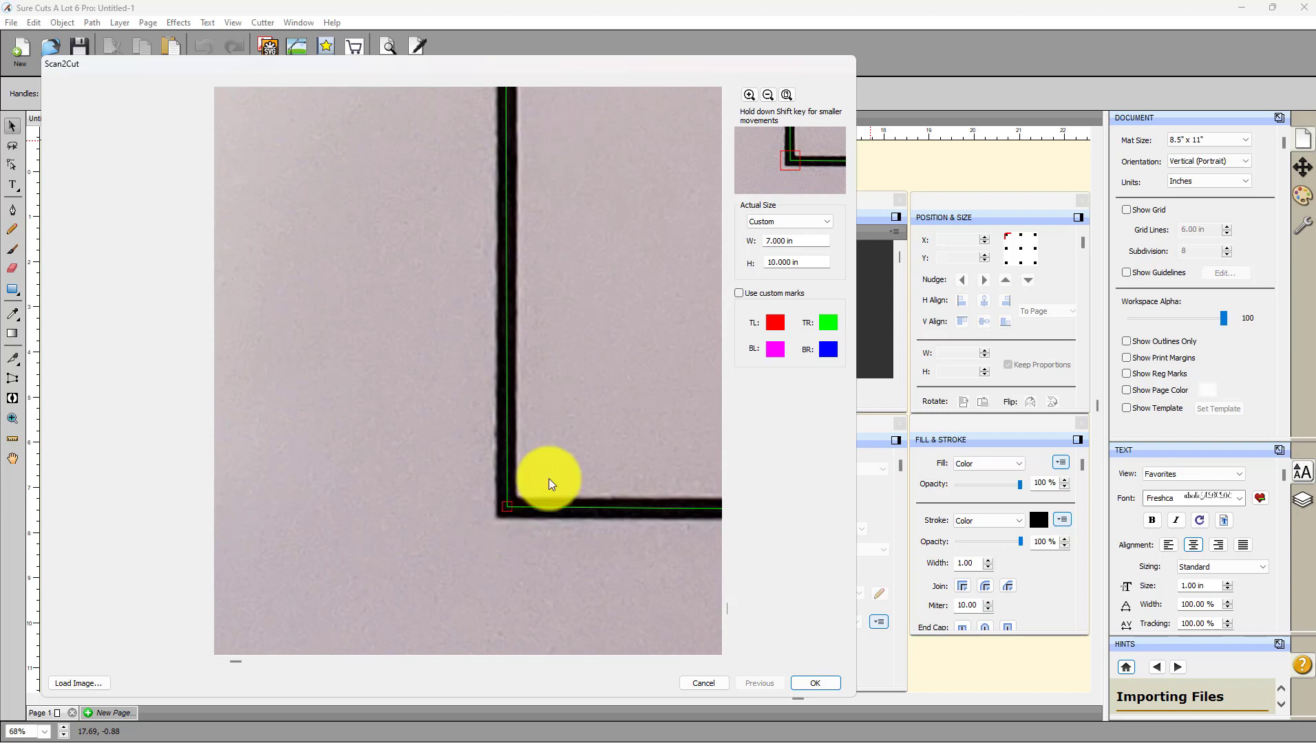
{"action": "left_click", "coordinate": [808, 683]}
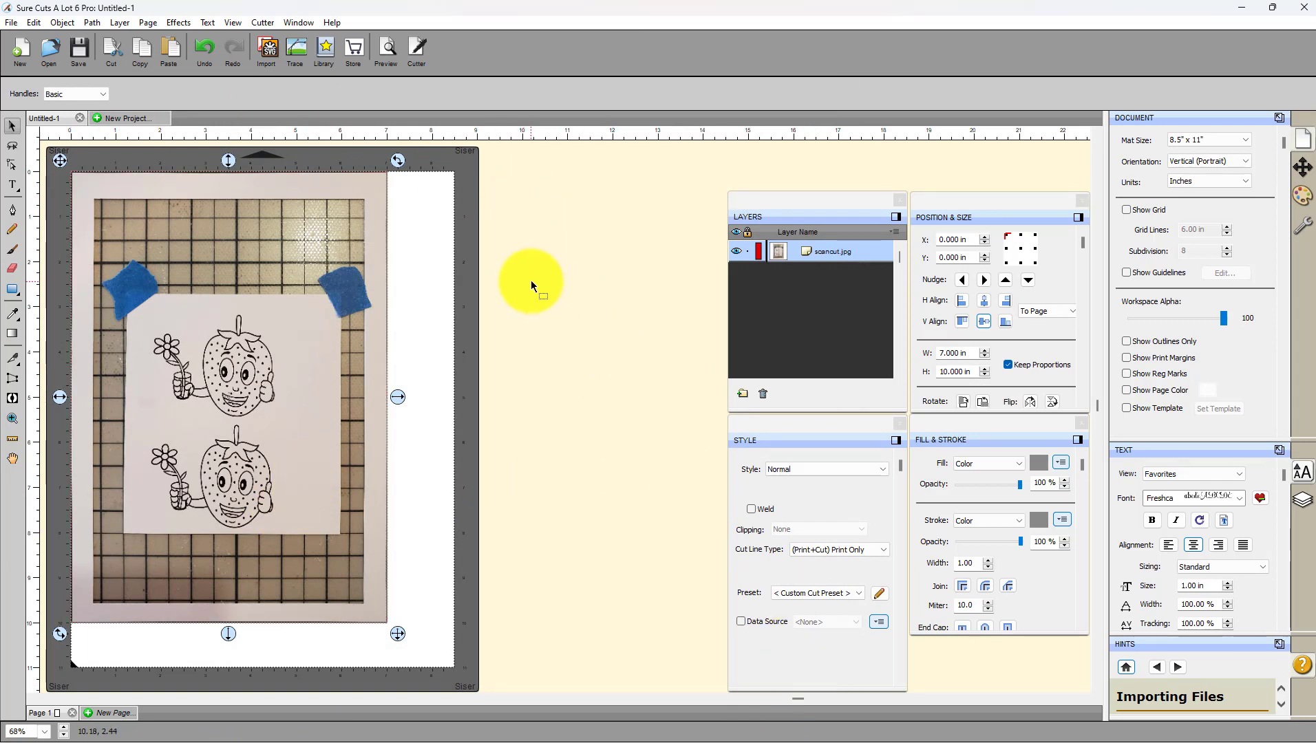
Start an image trace of the imported photo, crop away the area above the drawings, and enlarge the trace window.
{"action": "left_click", "coordinate": [300, 49]}
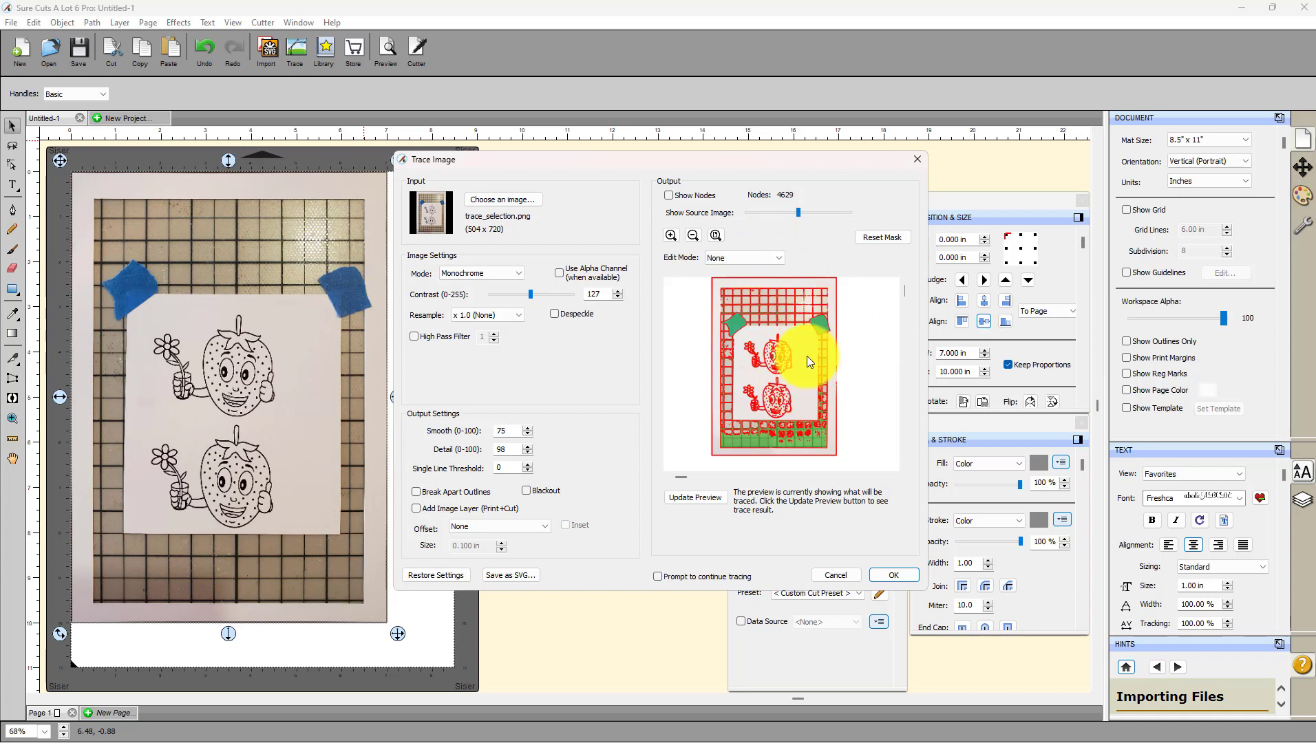
{"action": "left_click", "coordinate": [779, 257]}
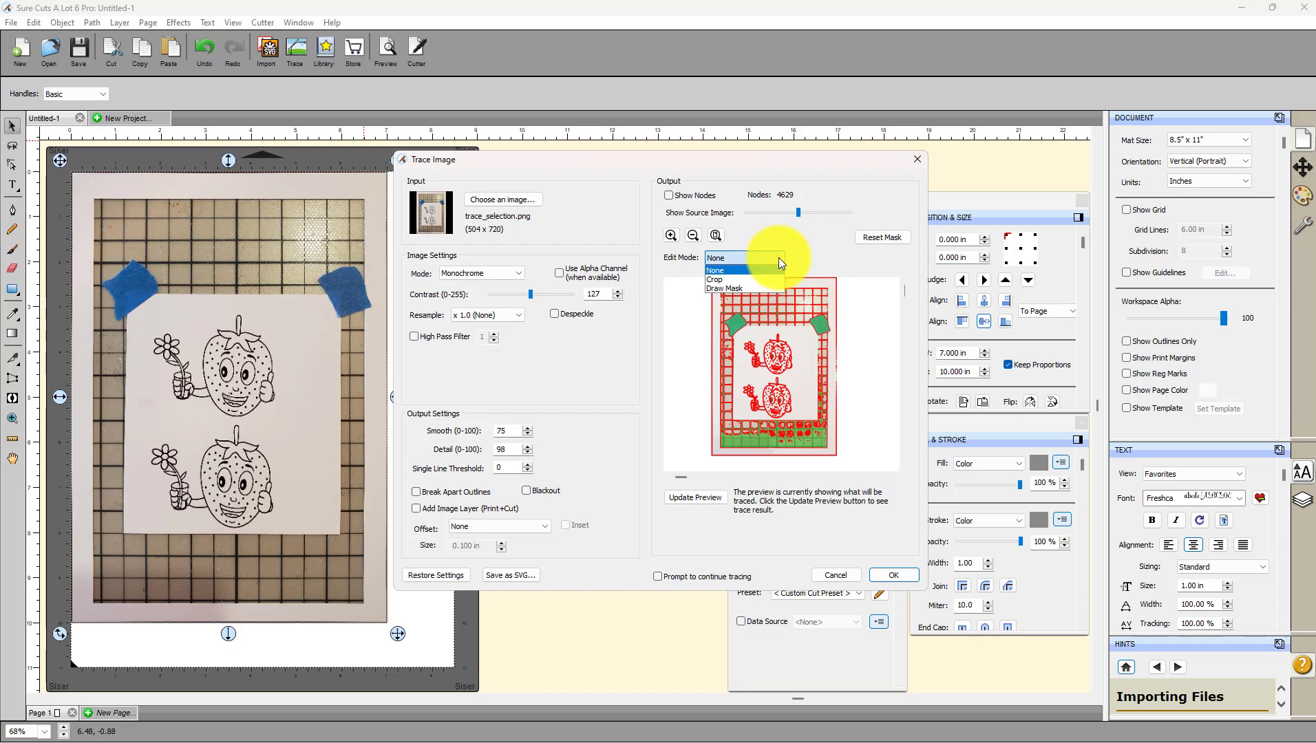
{"action": "left_click", "coordinate": [736, 280]}
{"action": "left_click_drag", "start_coordinate": [774, 279], "coordinate": [756, 329]}
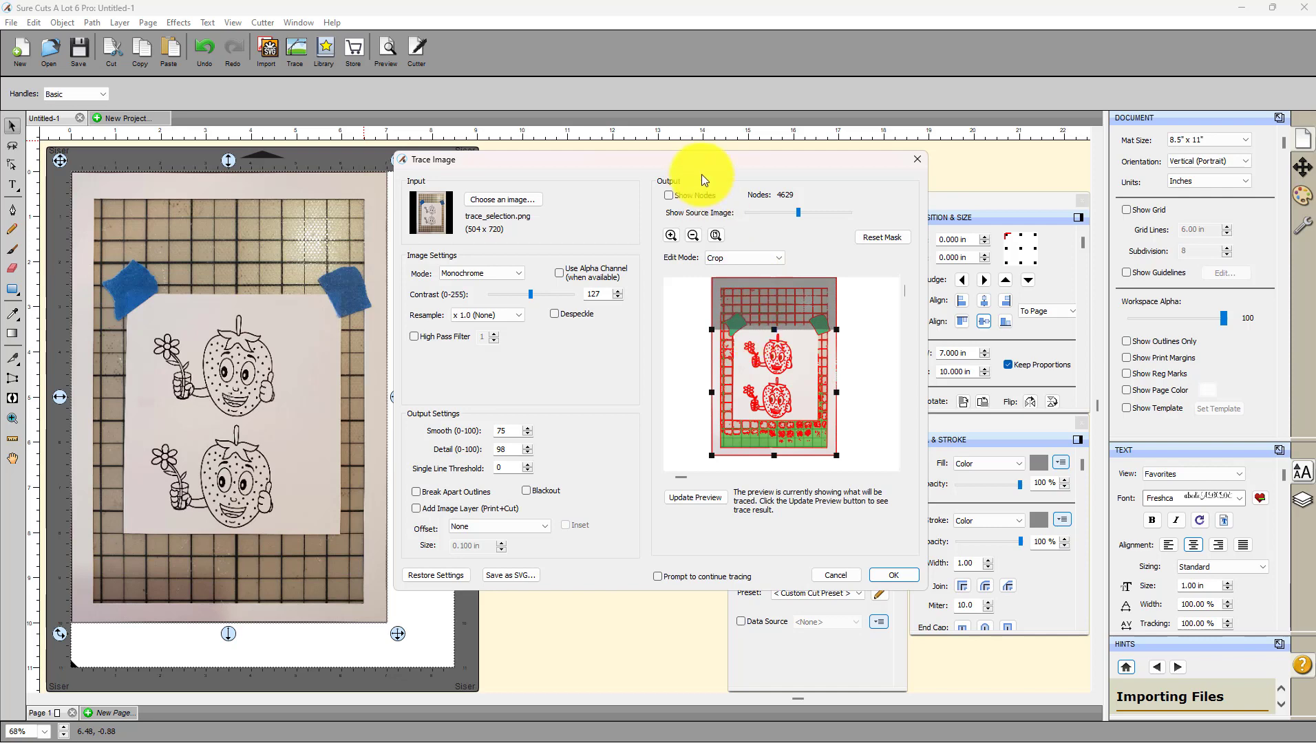
{"action": "mouse_move", "coordinate": [708, 164]}
{"action": "left_mouse_down"}
{"action": "mouse_move", "coordinate": [544, 129]}
{"action": "mouse_move", "coordinate": [350, 29]}
{"action": "left_mouse_up"}
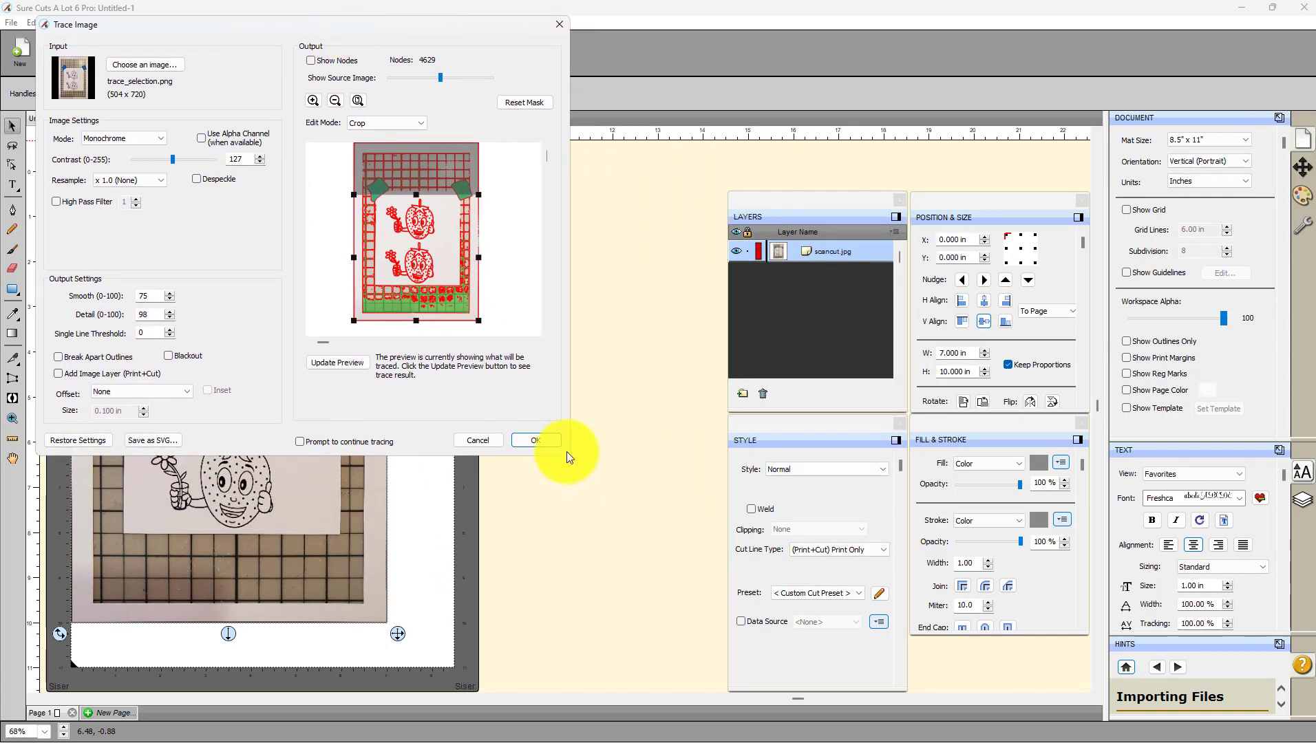
{"action": "mouse_move", "coordinate": [569, 457]}
{"action": "left_mouse_down"}
{"action": "mouse_move", "coordinate": [714, 578]}
{"action": "mouse_move", "coordinate": [875, 661]}
{"action": "mouse_move", "coordinate": [1004, 694]}
{"action": "left_mouse_up"}
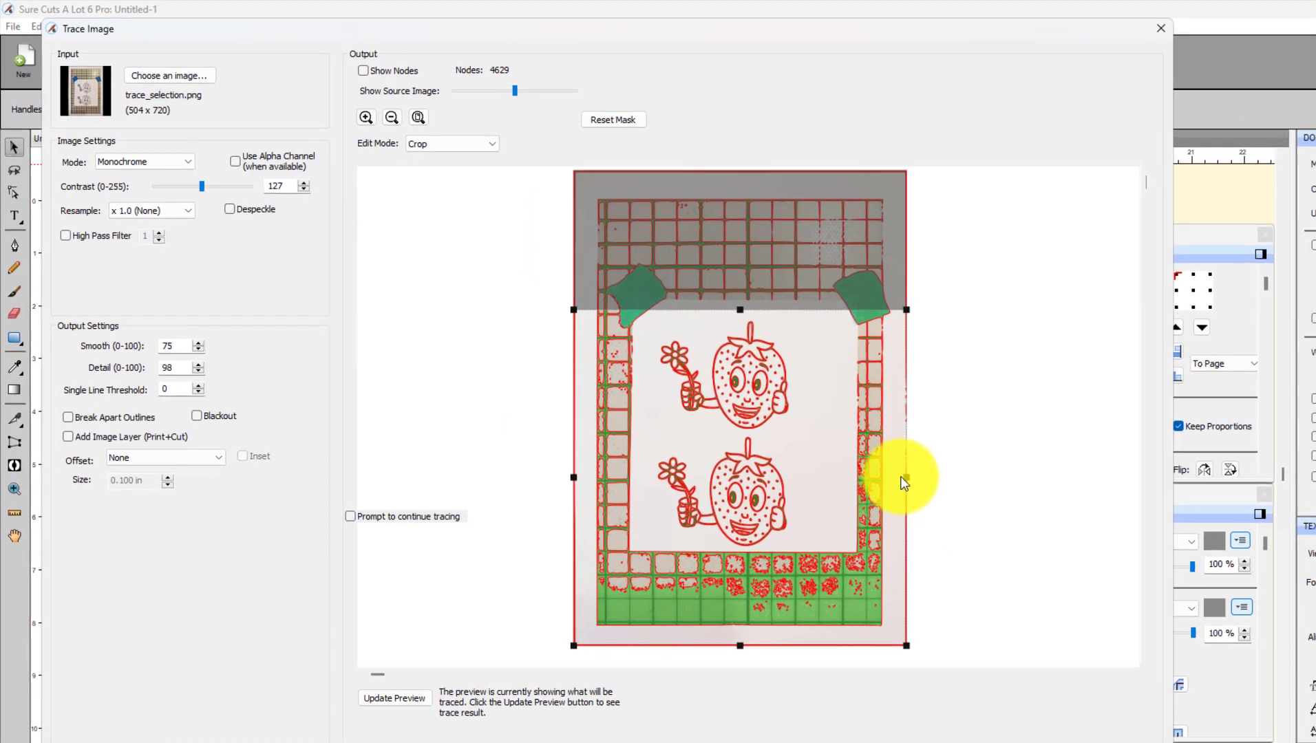
Crop the remaining sides of the trace area tightly around the two strawberry drawings, enable Blackout, and update the preview.
{"action": "left_click_drag", "start_coordinate": [906, 477], "coordinate": [802, 479]}
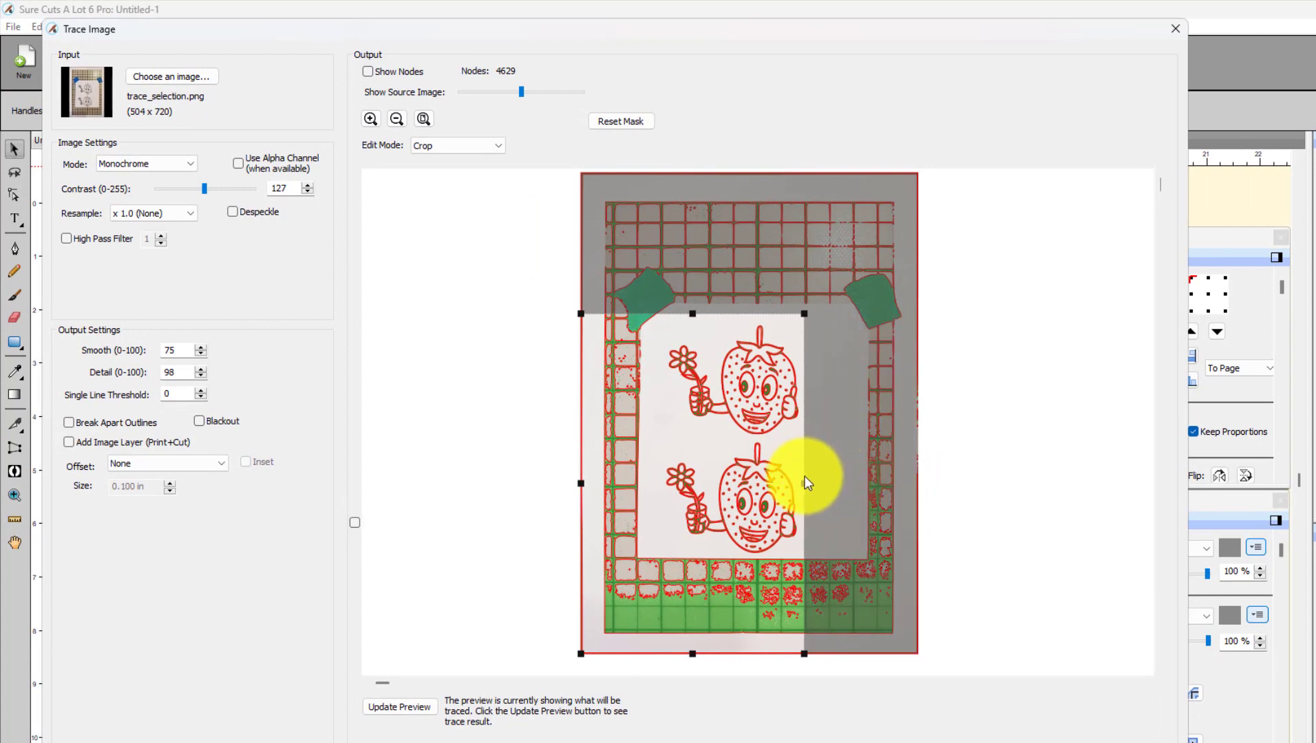
{"action": "left_click_drag", "start_coordinate": [691, 656], "coordinate": [707, 560]}
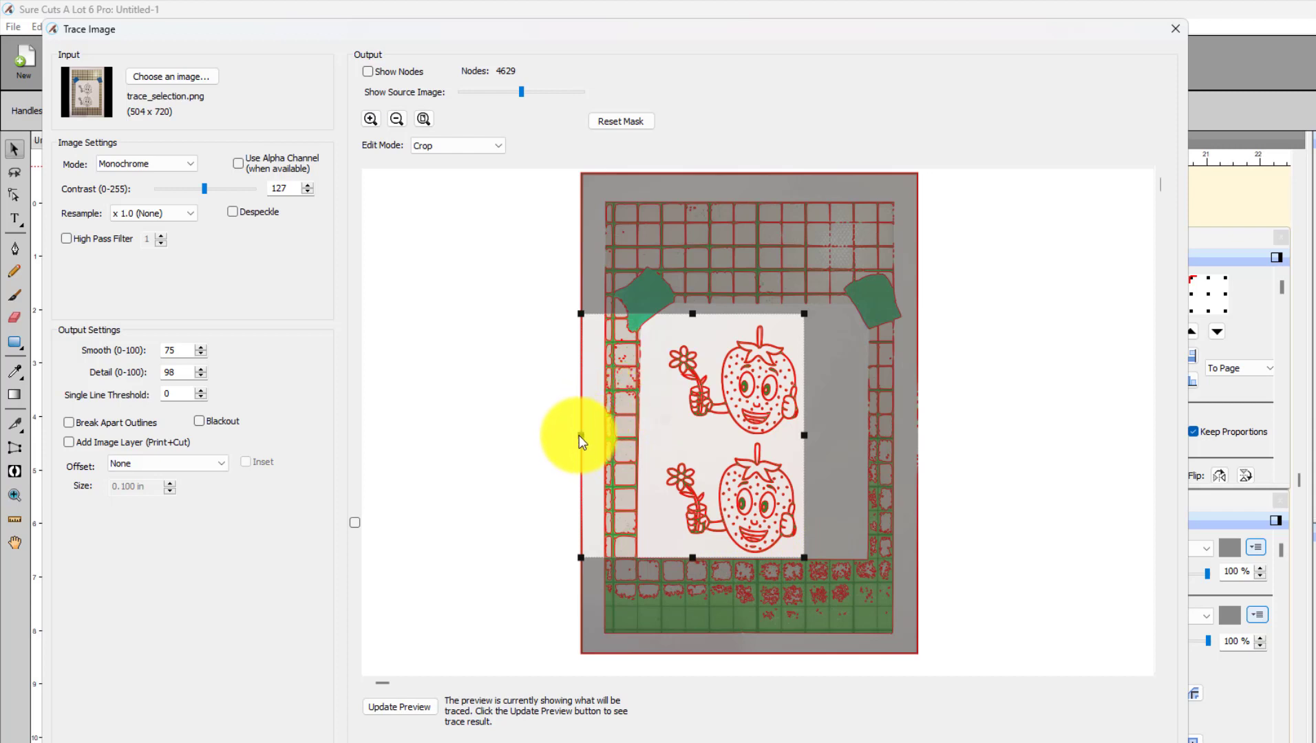
{"action": "left_click_drag", "start_coordinate": [580, 435], "coordinate": [658, 446]}
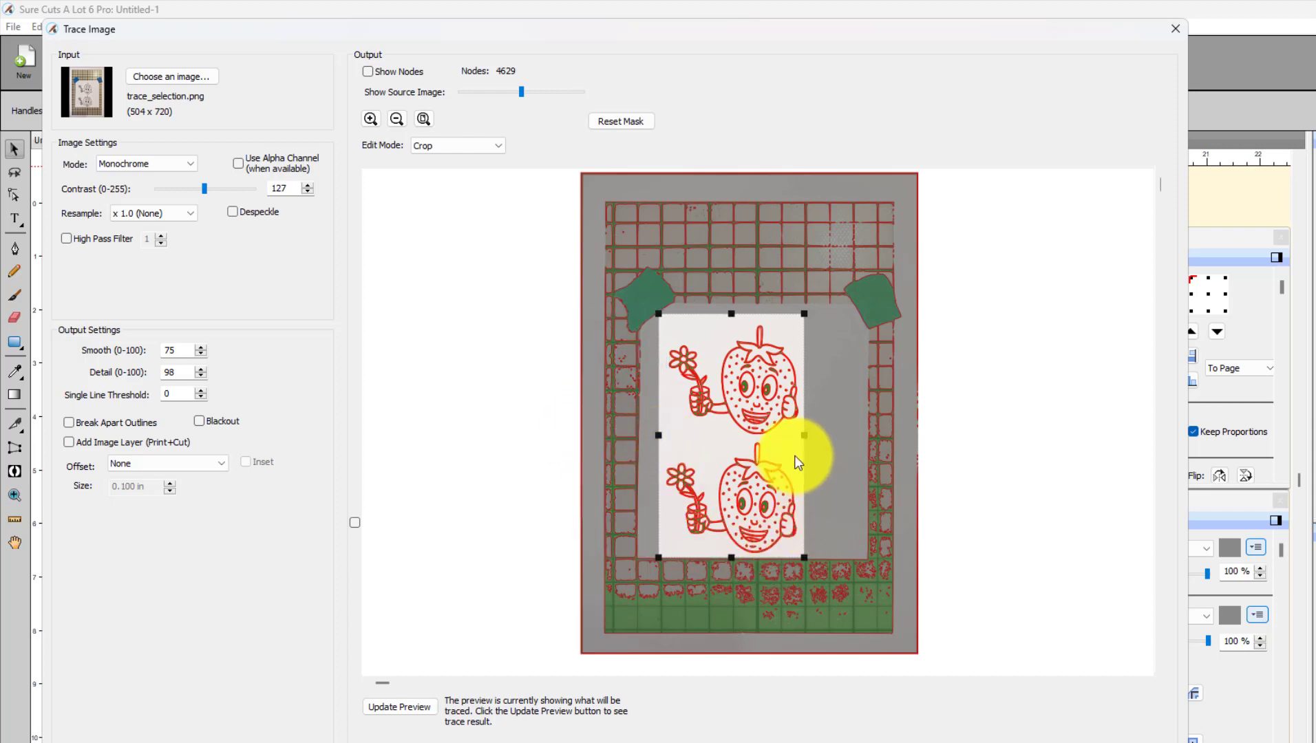
{"action": "left_click_drag", "start_coordinate": [806, 435], "coordinate": [810, 431]}
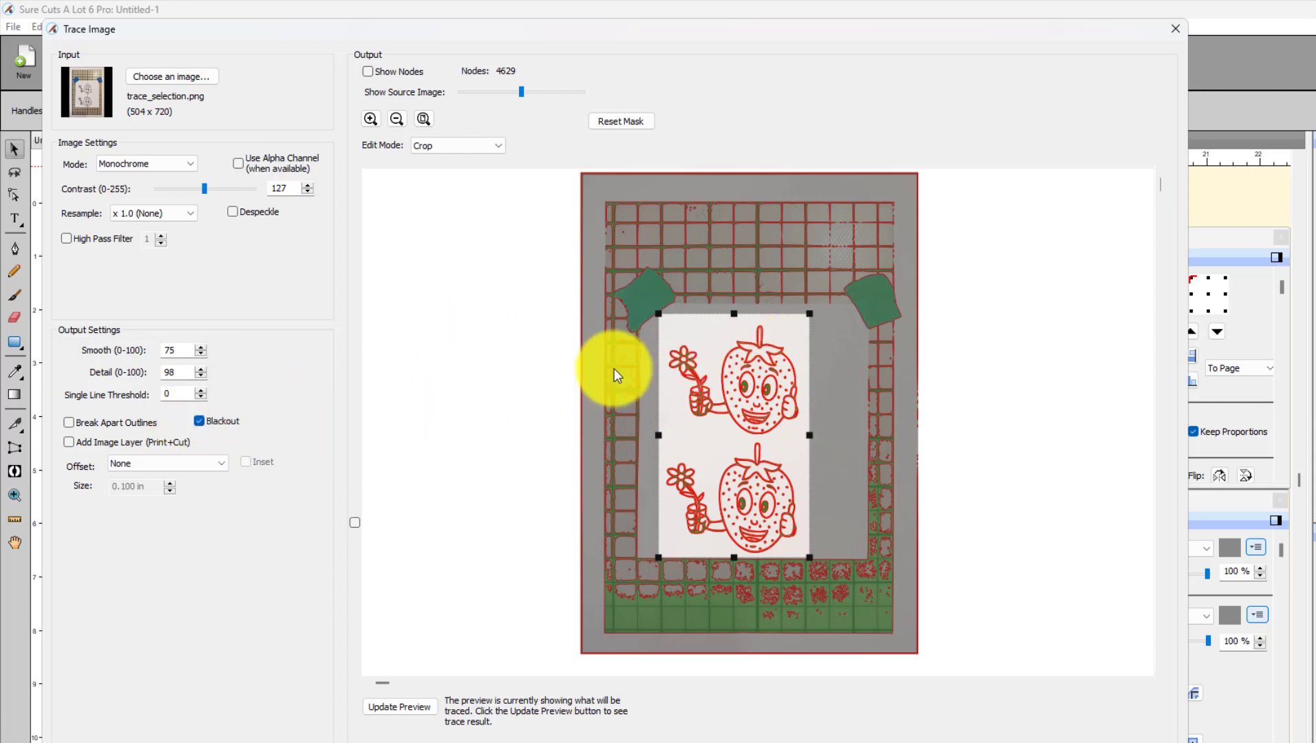
{"action": "left_click", "coordinate": [388, 708]}
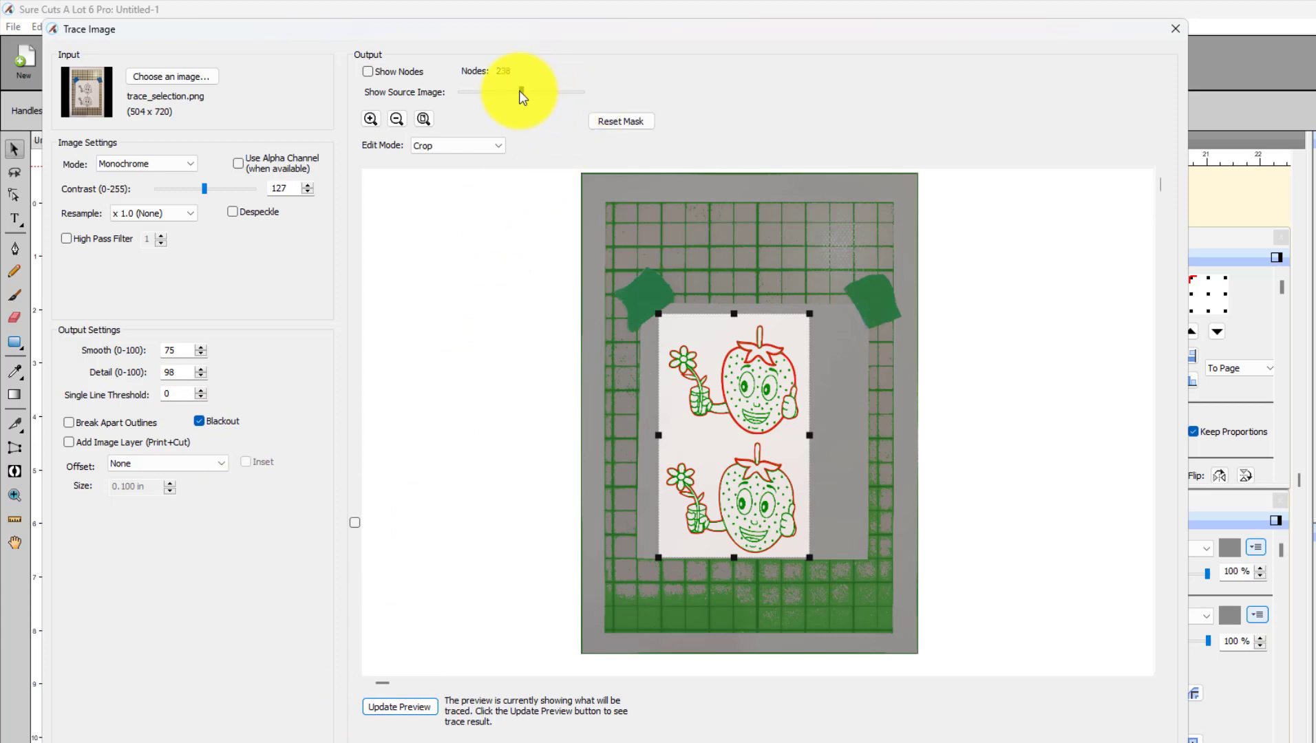
Fade the source image out completely, raise the trace contrast to 156, and update the preview.
{"action": "left_click_drag", "start_coordinate": [518, 95], "coordinate": [424, 89]}
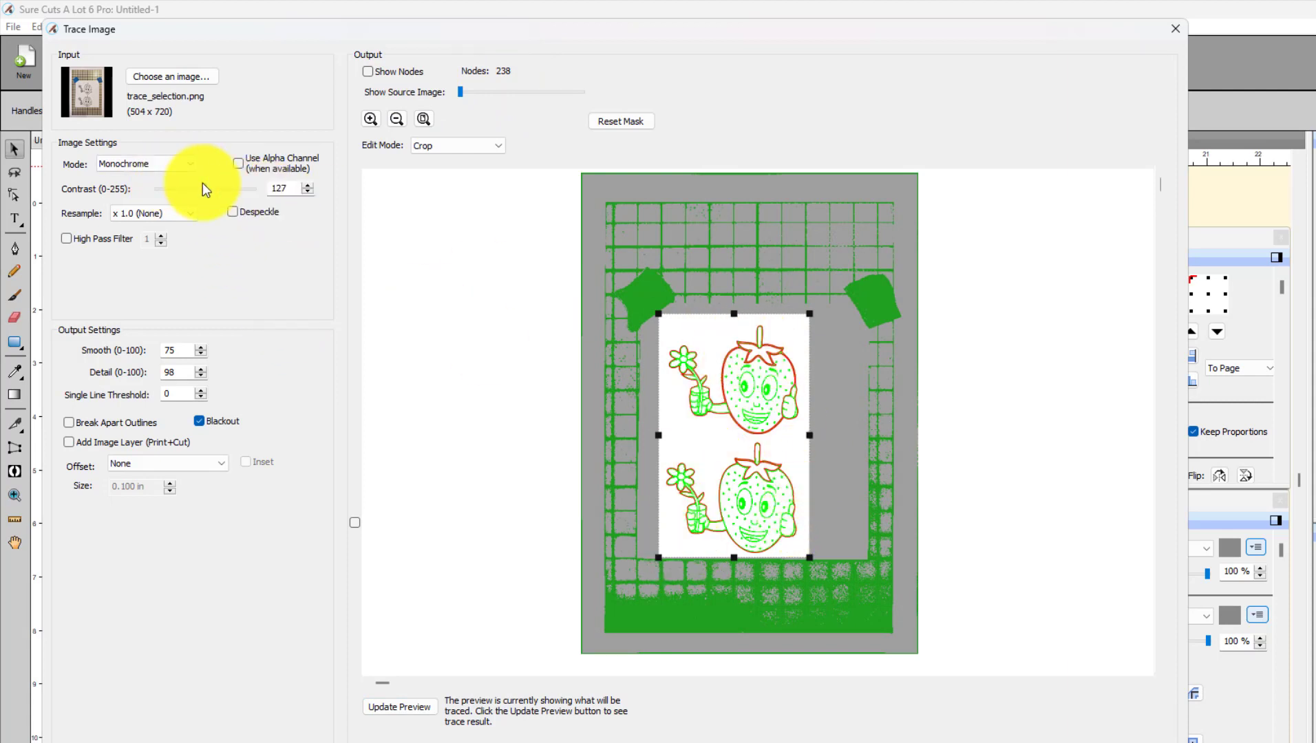
{"action": "left_click_drag", "start_coordinate": [204, 188], "coordinate": [215, 188]}
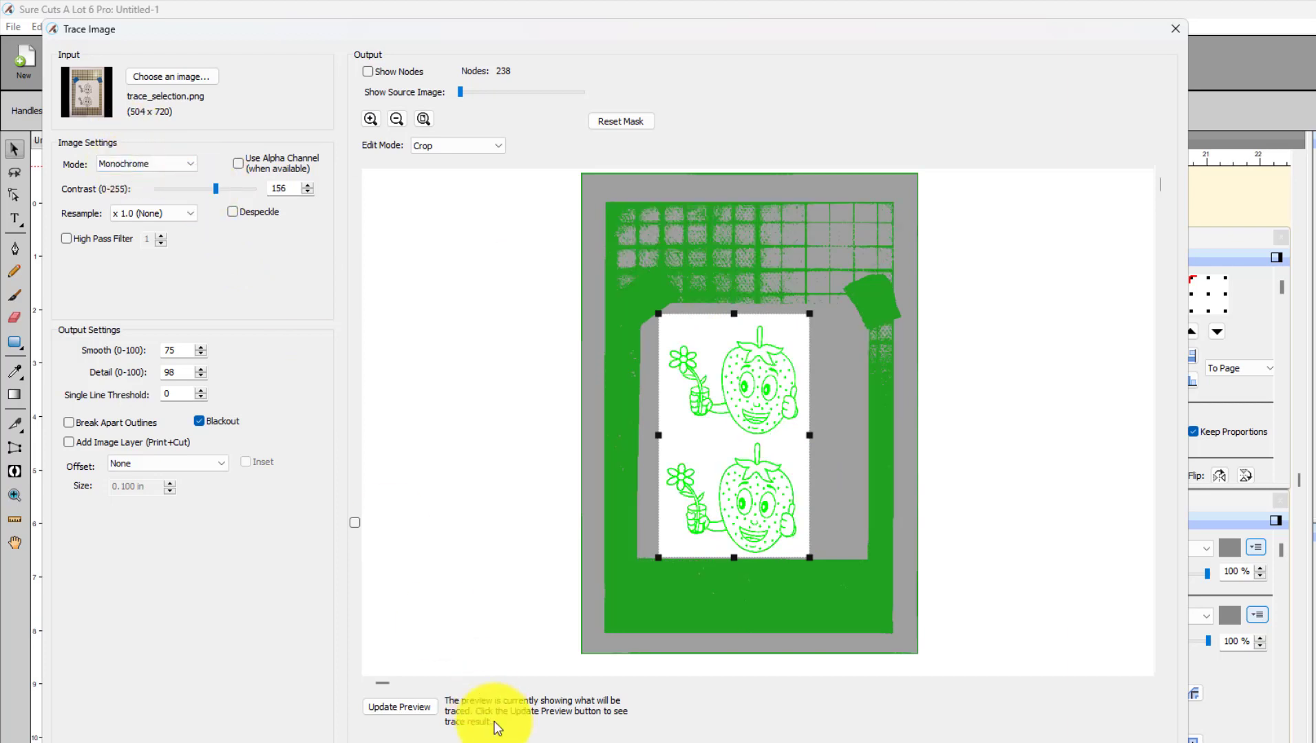
{"action": "left_click", "coordinate": [422, 712]}
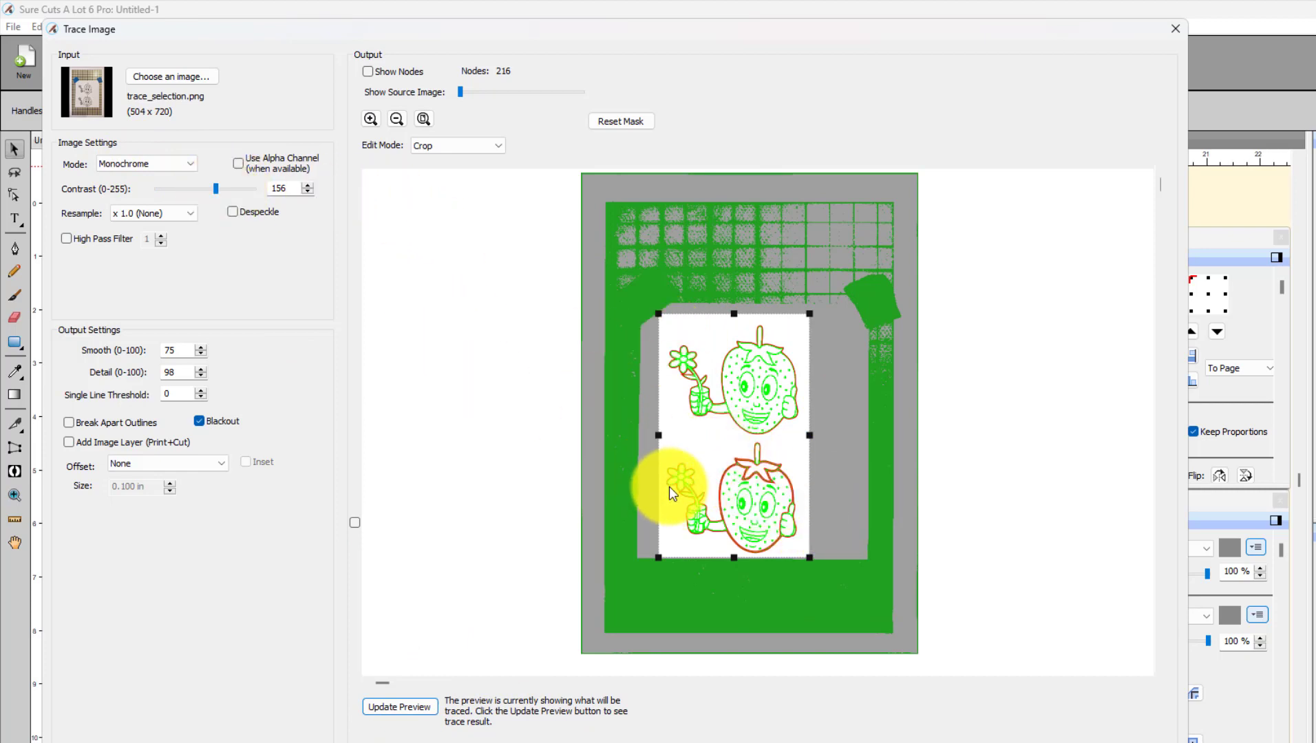
Add a Shadow (Rounded) offset of 0.05 in to the strawberry trace, update the preview, and accept the trace.
{"action": "left_click", "coordinate": [222, 466]}
{"action": "left_click", "coordinate": [156, 500]}
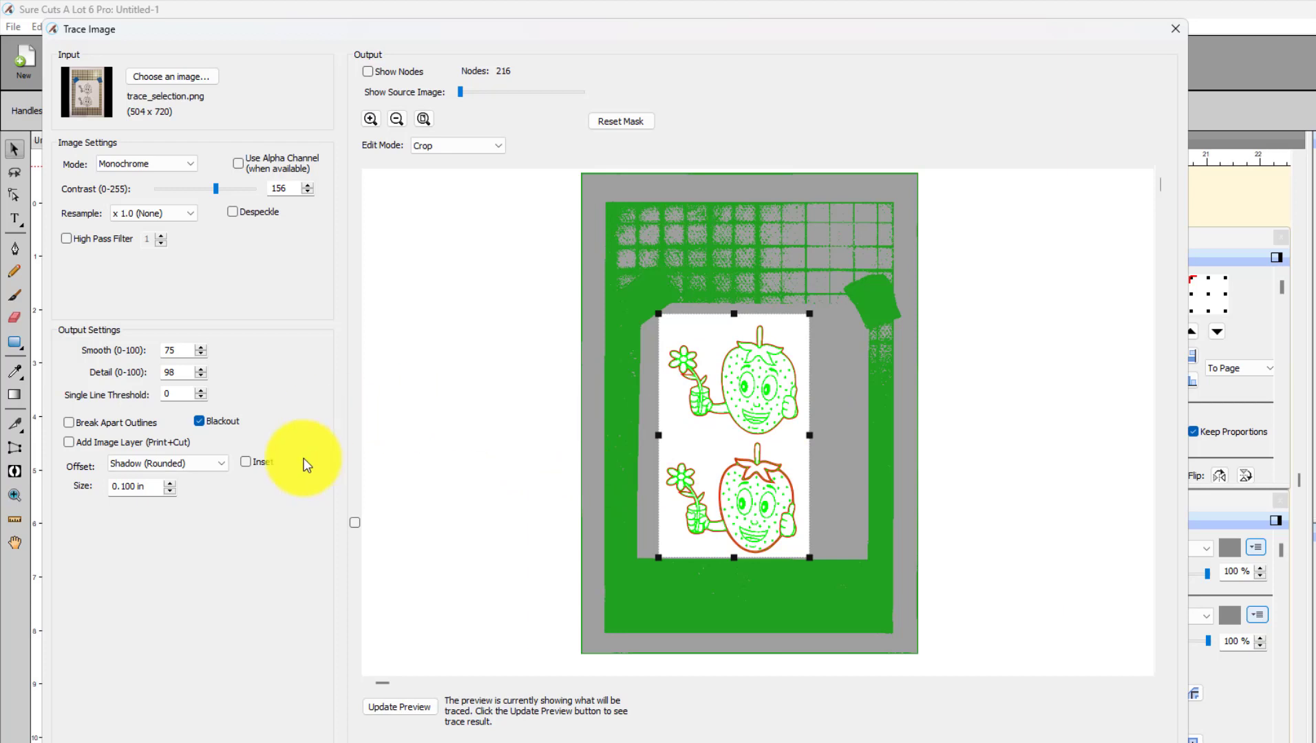
{"action": "left_click", "coordinate": [145, 489]}
{"action": "type", "text": "0.05"}
{"action": "key", "text": "Tab"}
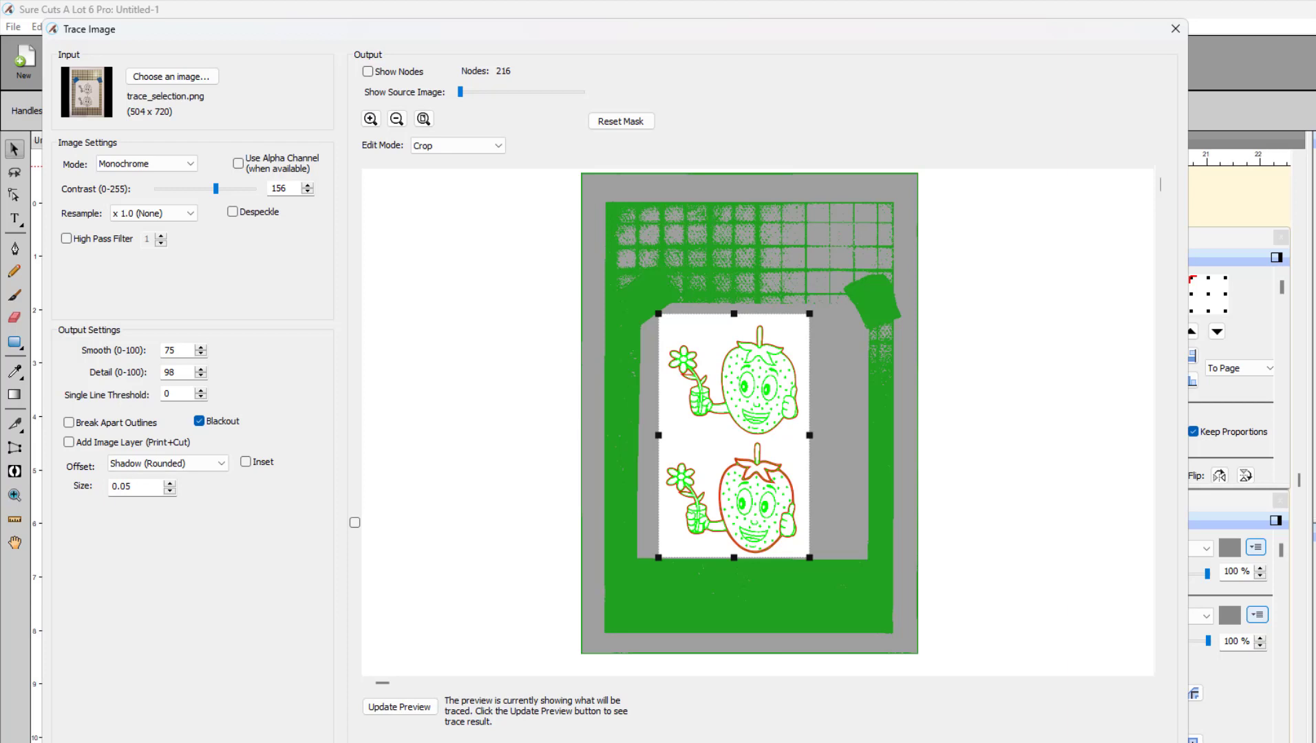
{"action": "left_click", "coordinate": [400, 708]}
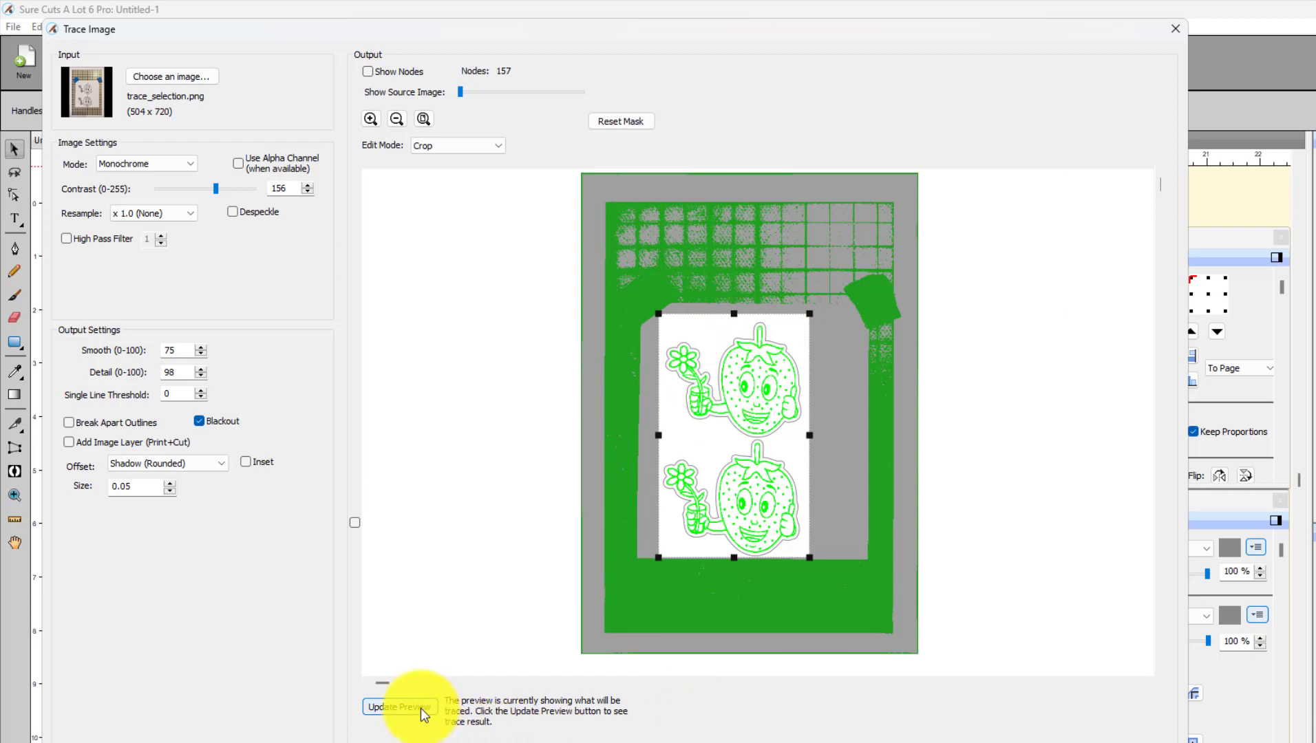
{"action": "left_click", "coordinate": [399, 706]}
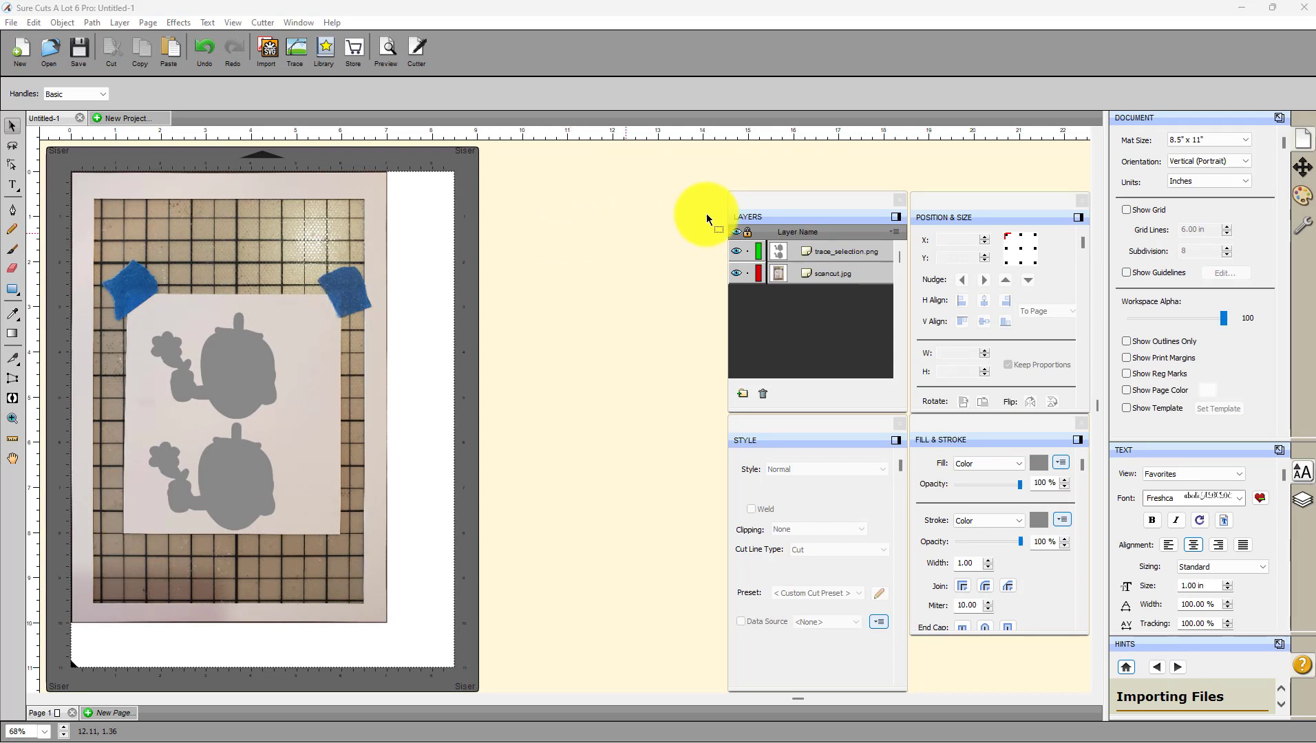
{"action": "left_click", "coordinate": [818, 251]}
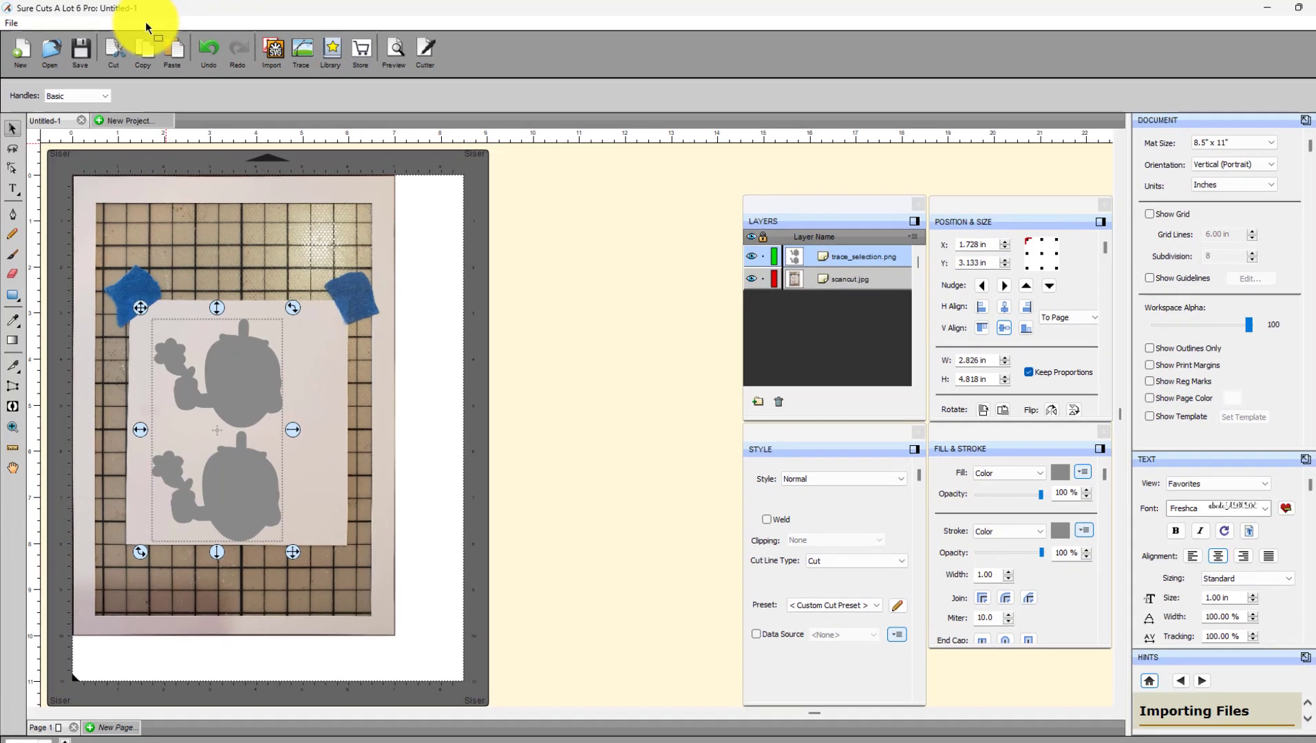
{"action": "left_click", "coordinate": [92, 22]}
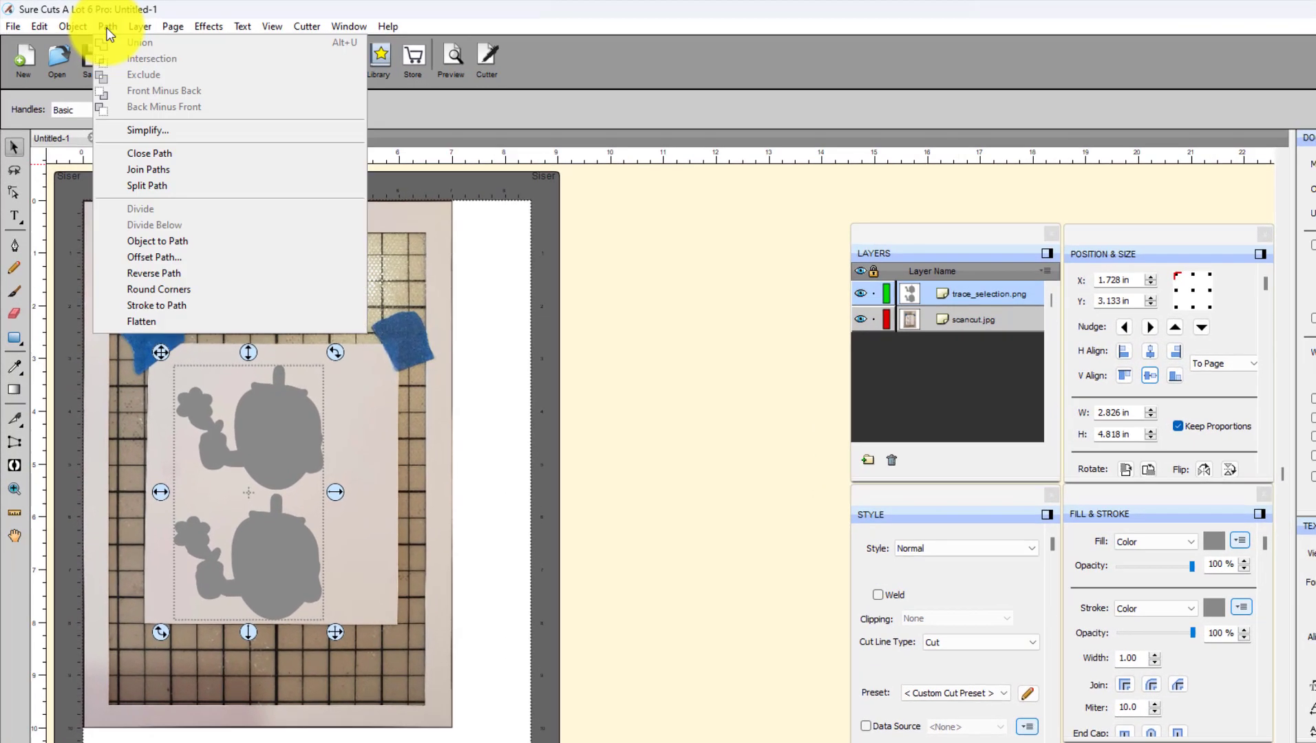
{"action": "left_click", "coordinate": [151, 264]}
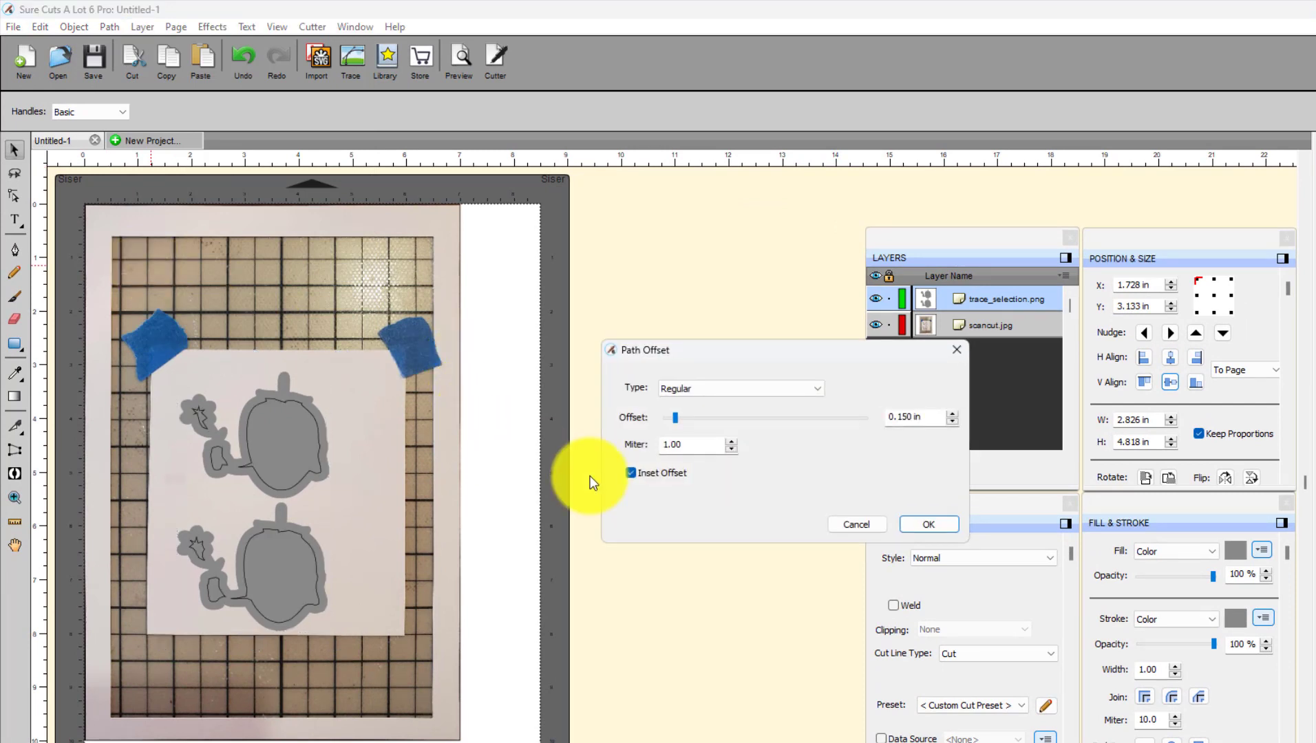
{"action": "left_click", "coordinate": [631, 472]}
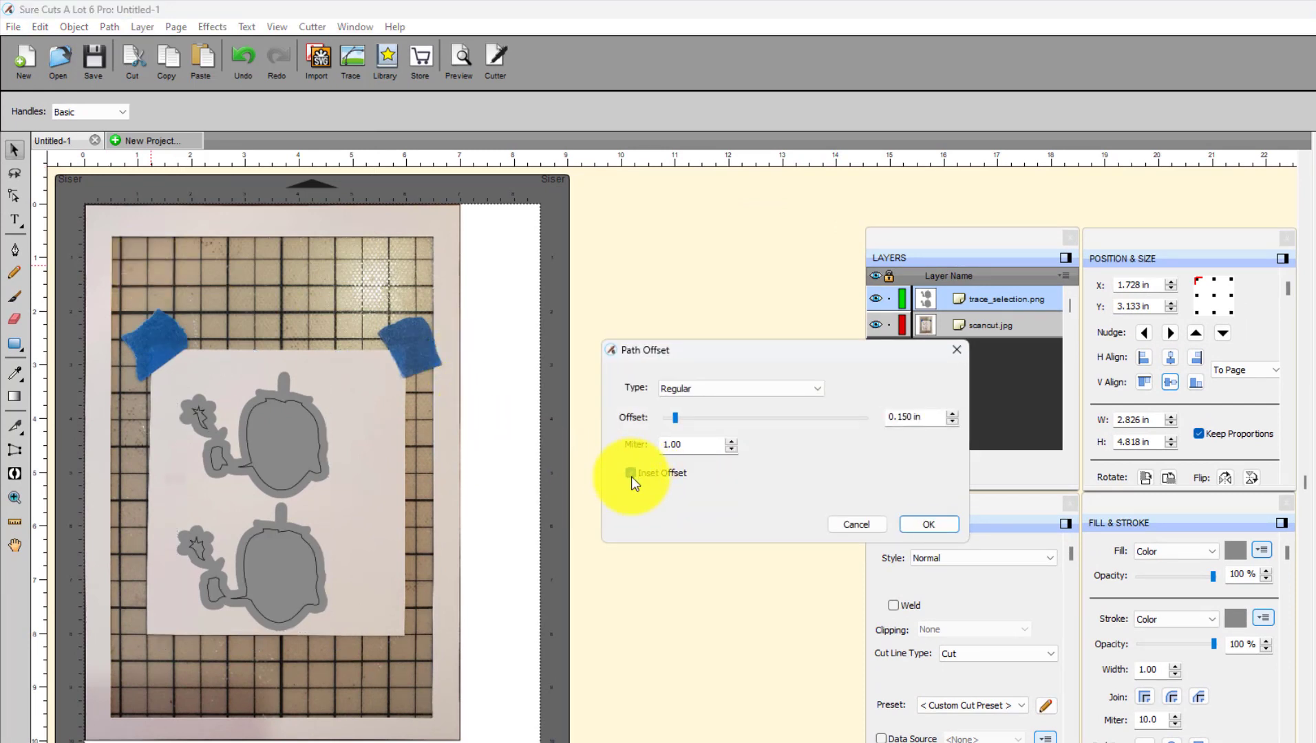
{"action": "left_click", "coordinate": [631, 474]}
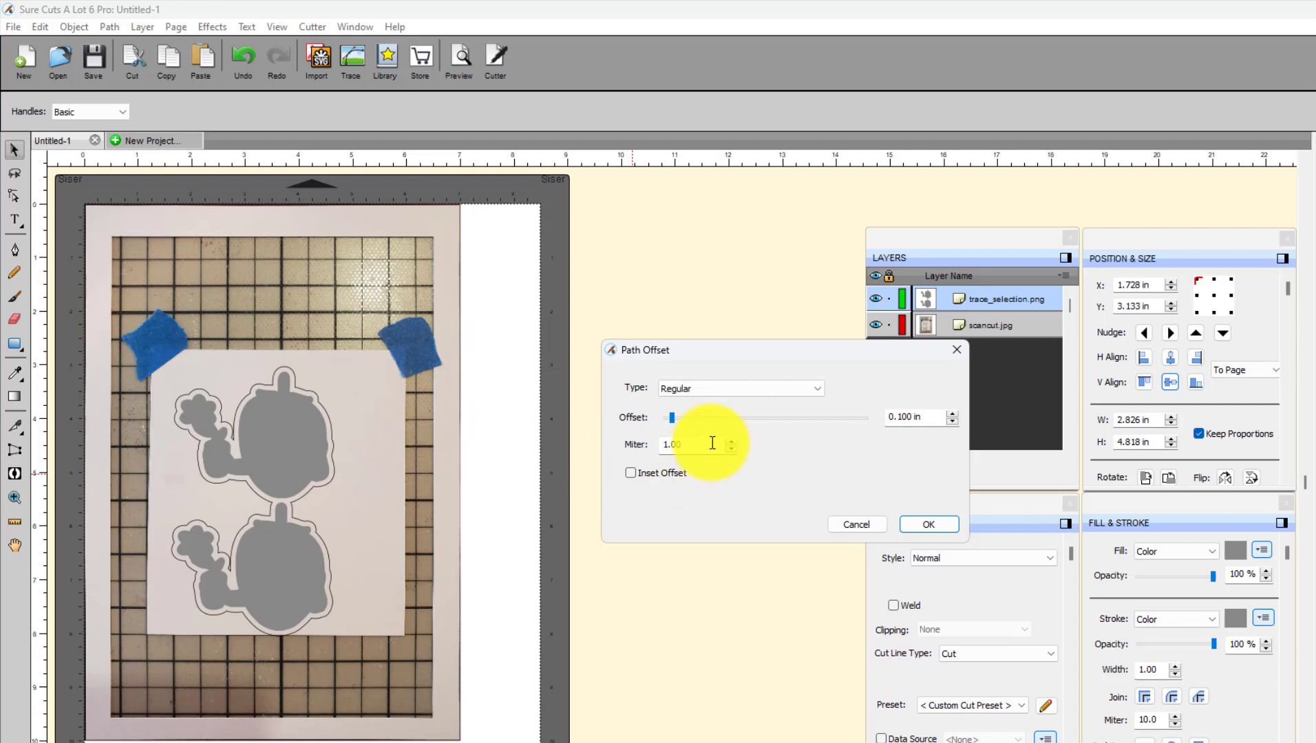
{"action": "left_click", "coordinate": [820, 393]}
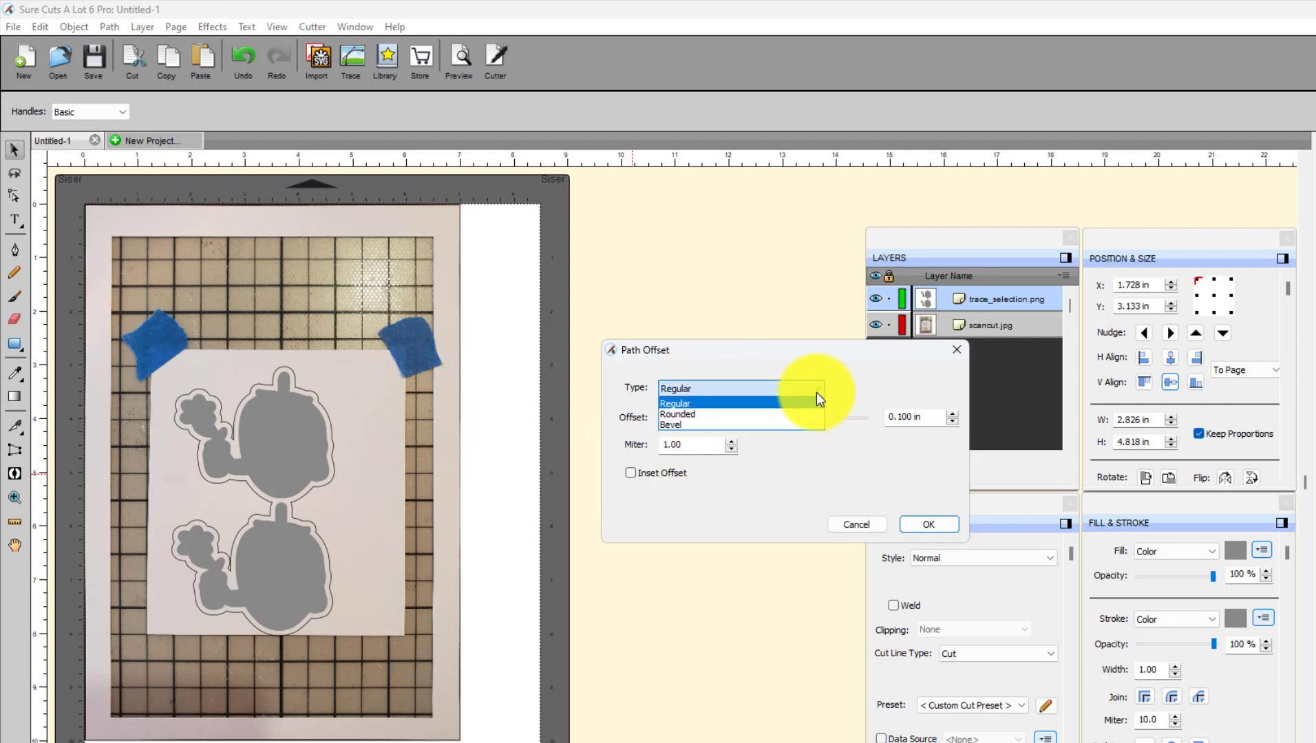
{"action": "left_click", "coordinate": [698, 415]}
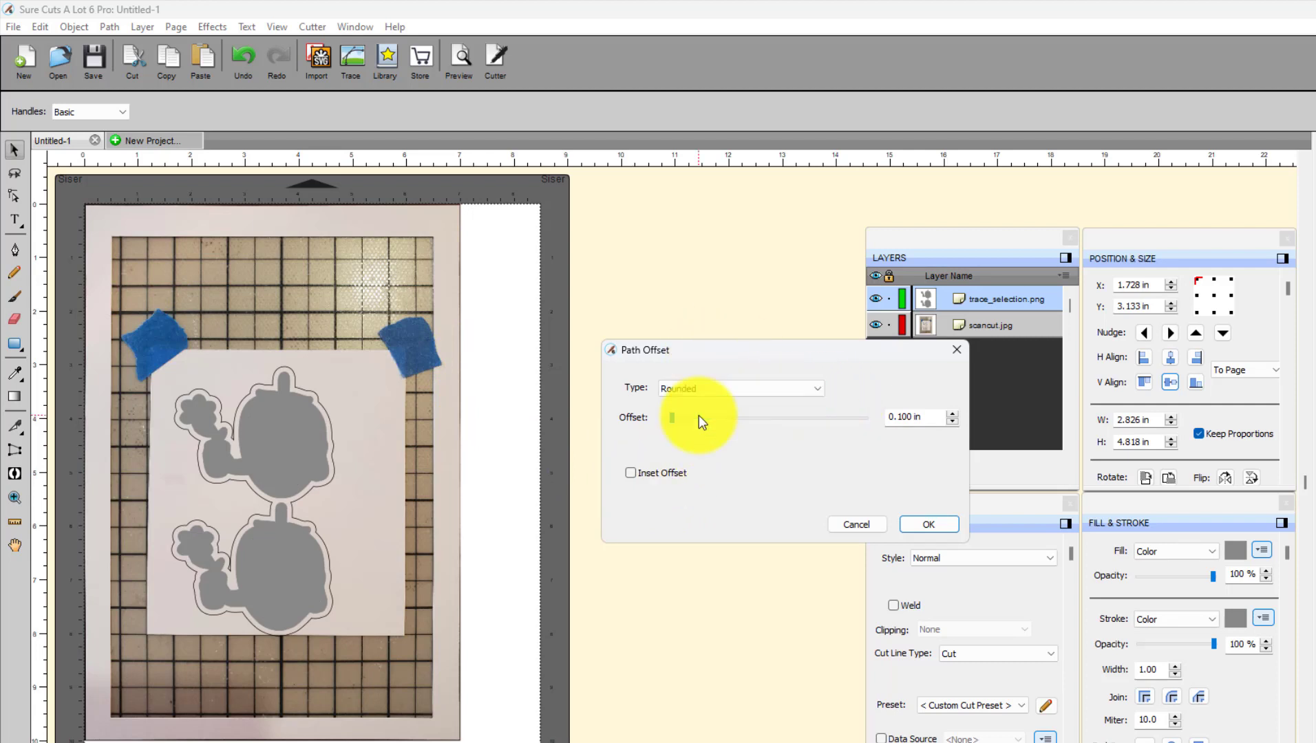
{"action": "left_click", "coordinate": [933, 418]}
{"action": "type", "text": "0.05"}
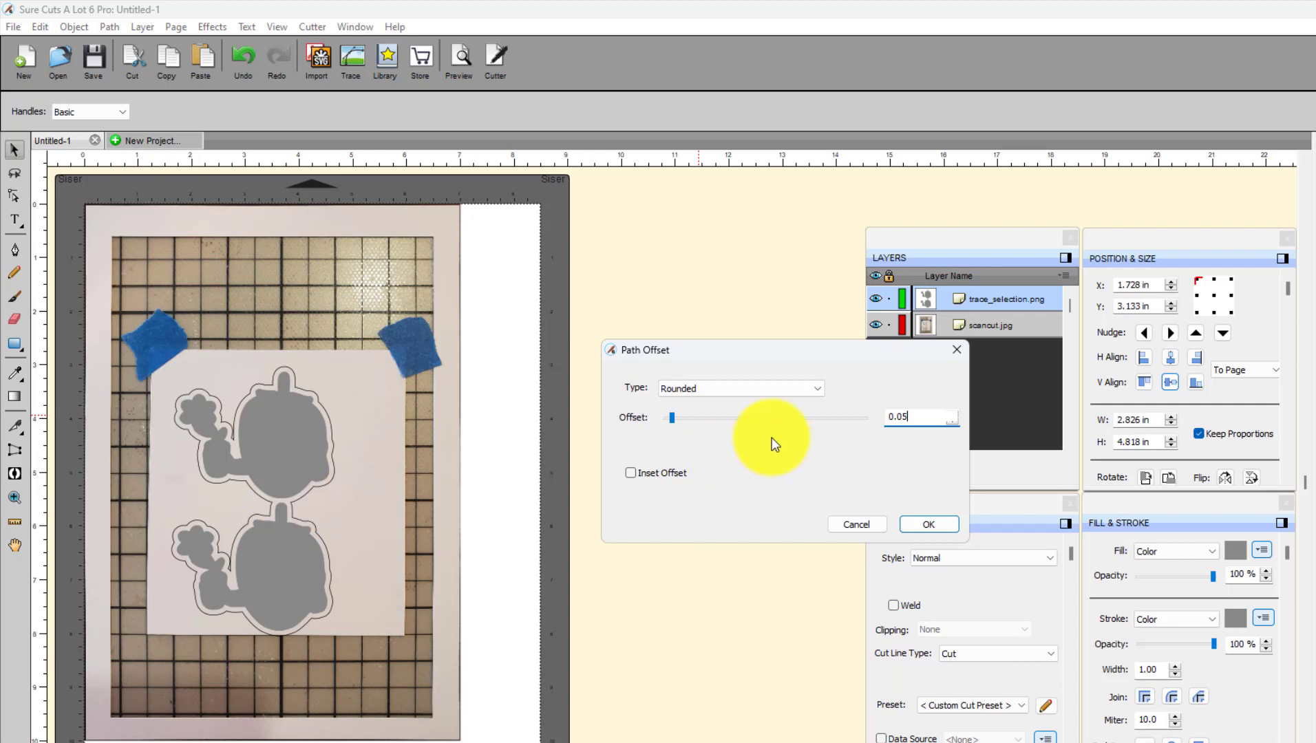
{"action": "left_click", "coordinate": [856, 523]}
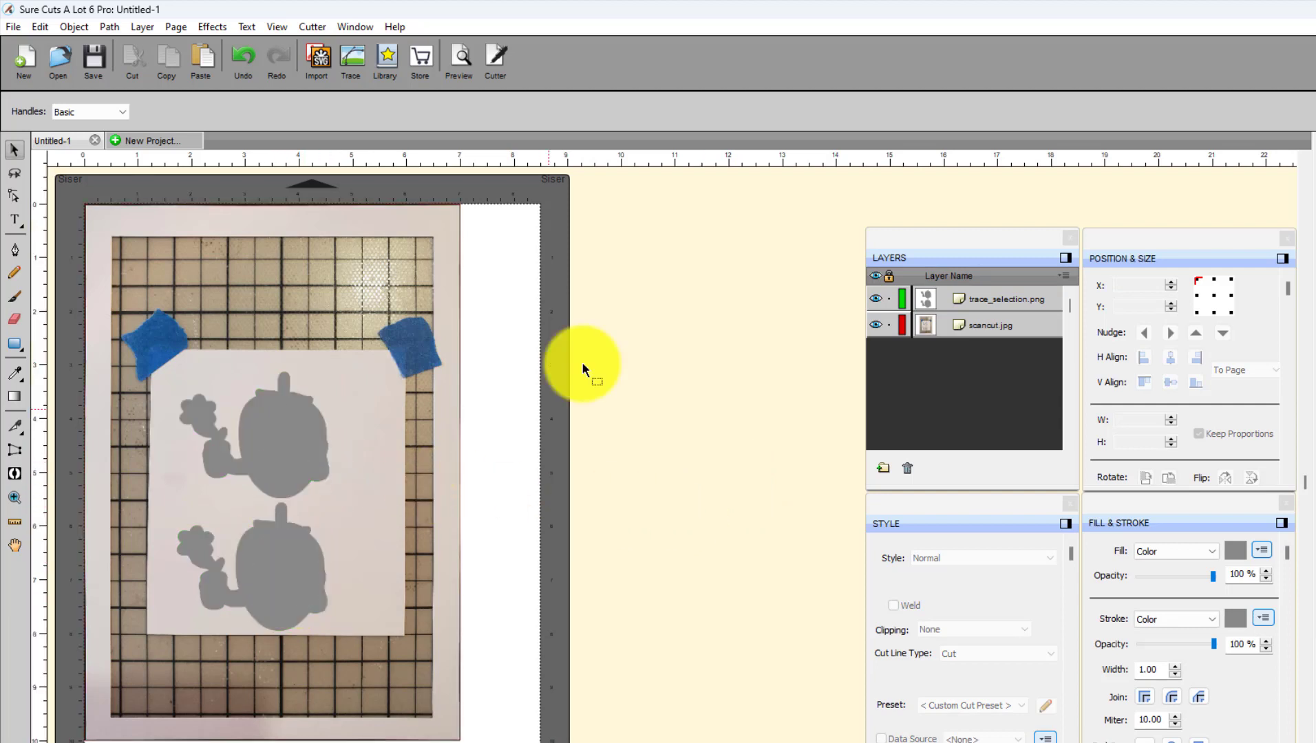
Check the selection of the traced strawberry shapes, clear it, and open the cut settings for the cutter.
{"action": "key", "text": "ctrl+a"}
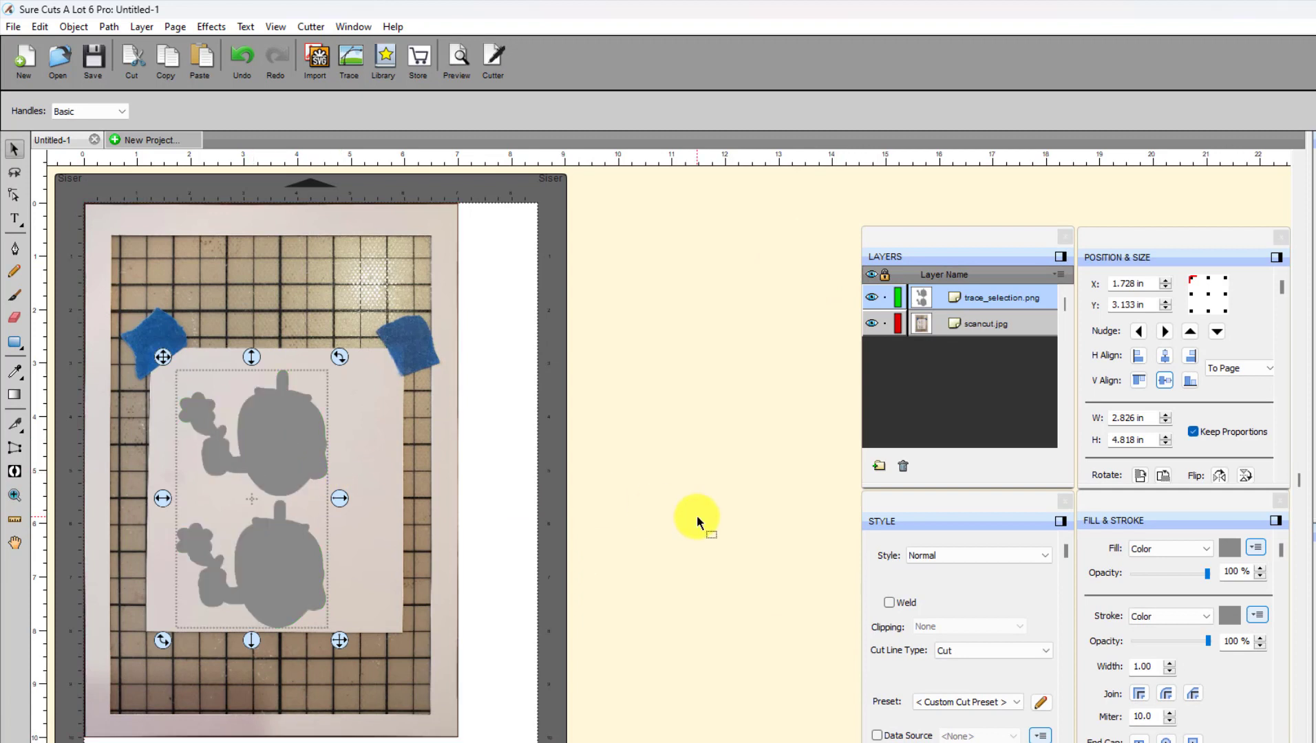
{"action": "left_click", "coordinate": [514, 415]}
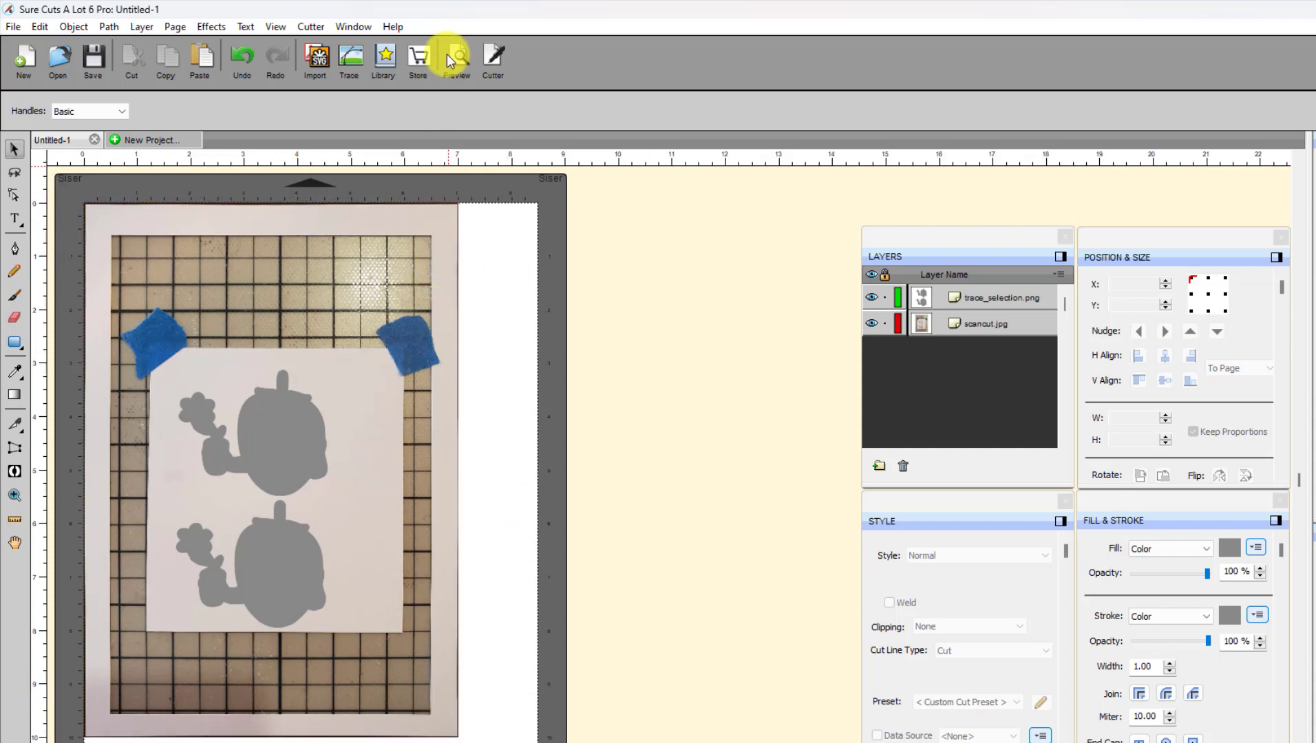
{"action": "left_click", "coordinate": [492, 60]}
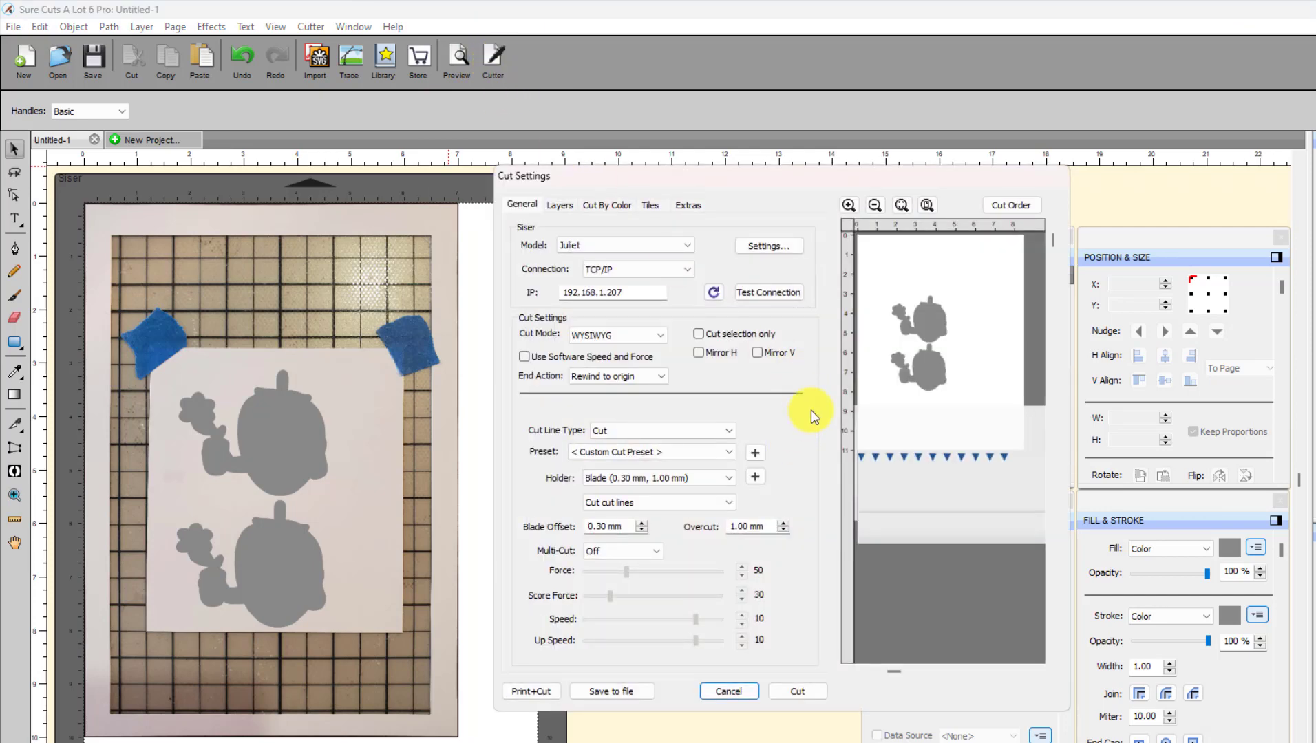